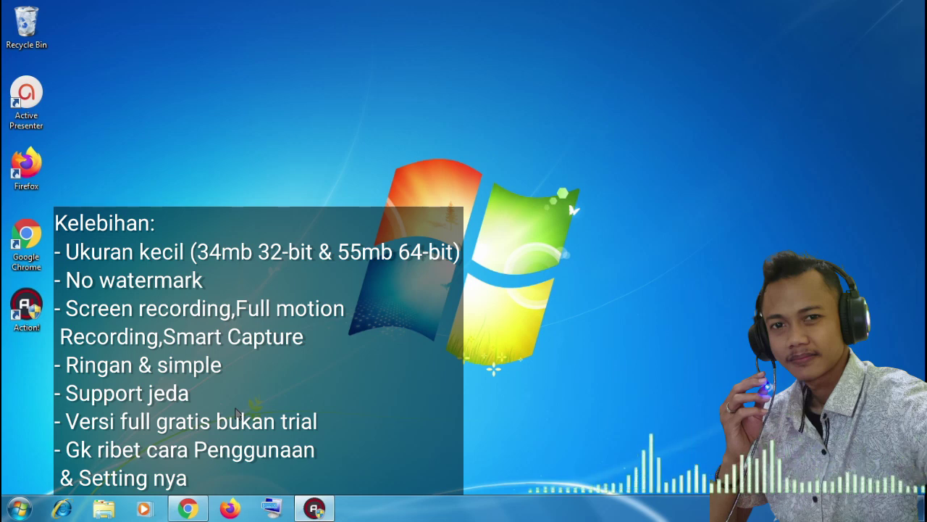
Step: Switch to Google Chrome, replace the old search tab with a new one, and search the web for "active presenter 32bit"
mouse_move(190, 510)
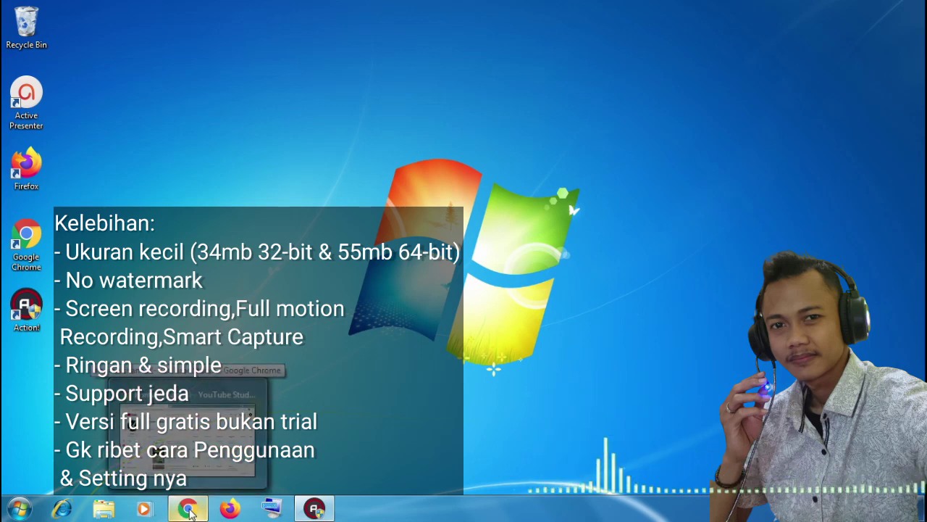
left_click(190, 510)
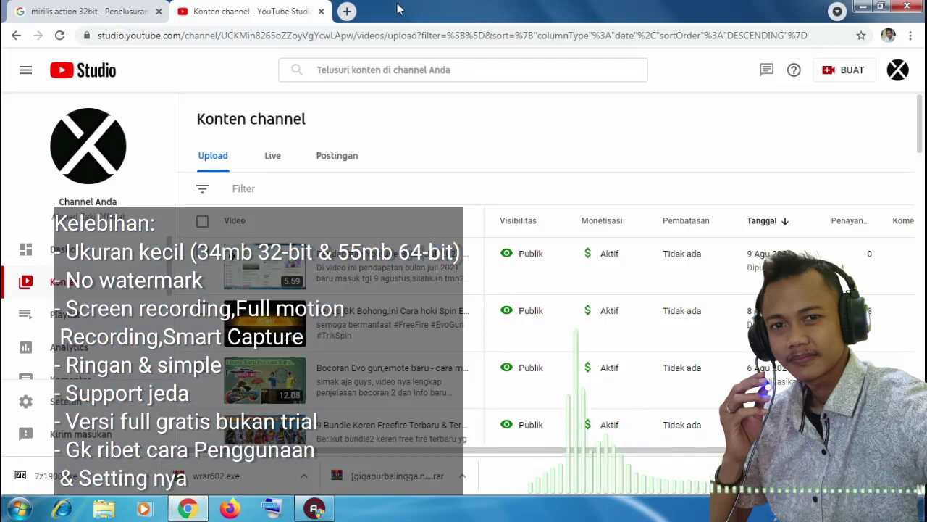
left_click(354, 17)
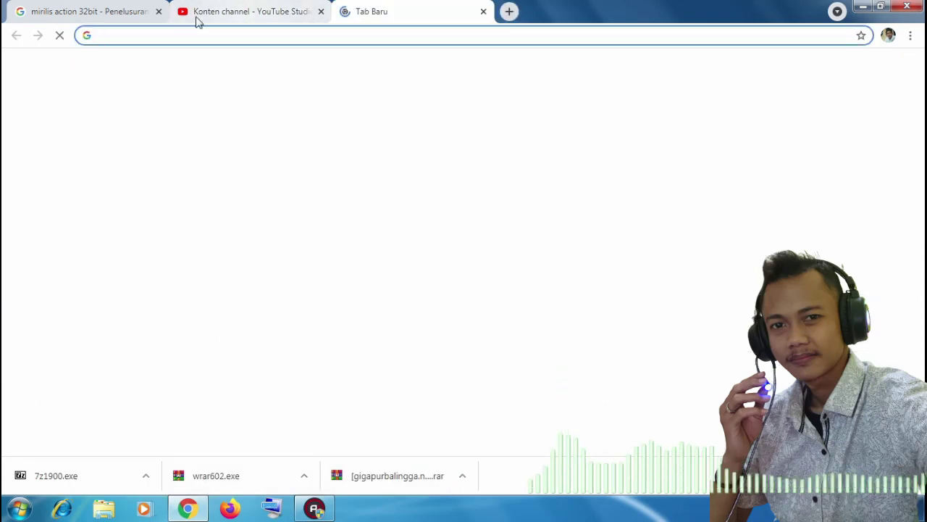
left_click(158, 15)
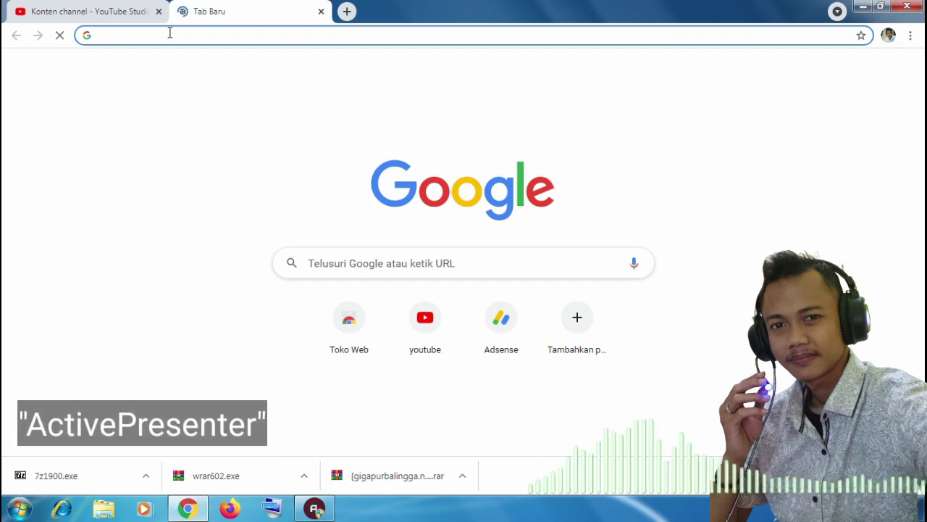
type("acti")
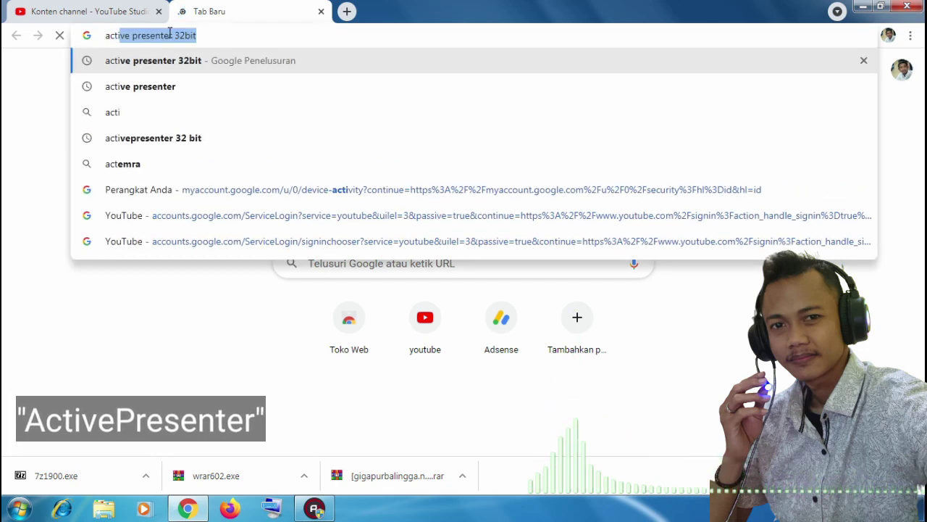
type("ve")
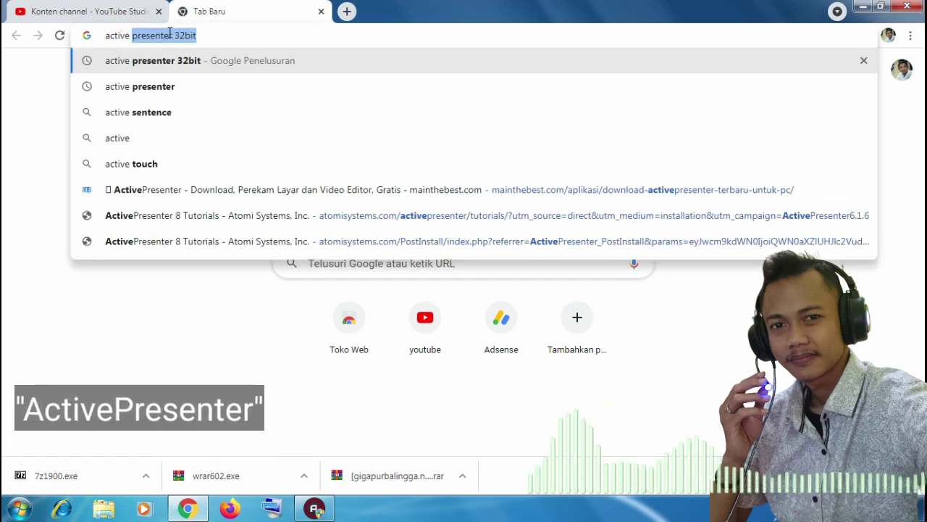
key("Right")
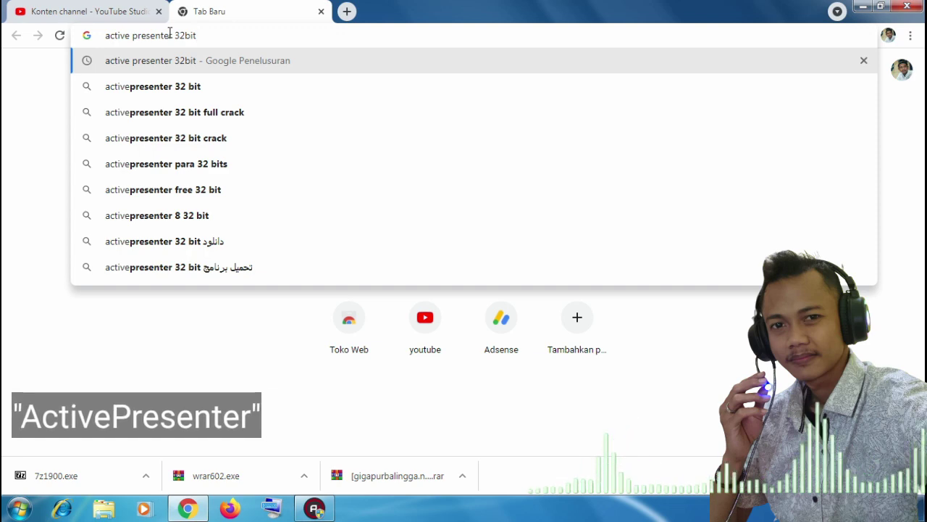
key("Return")
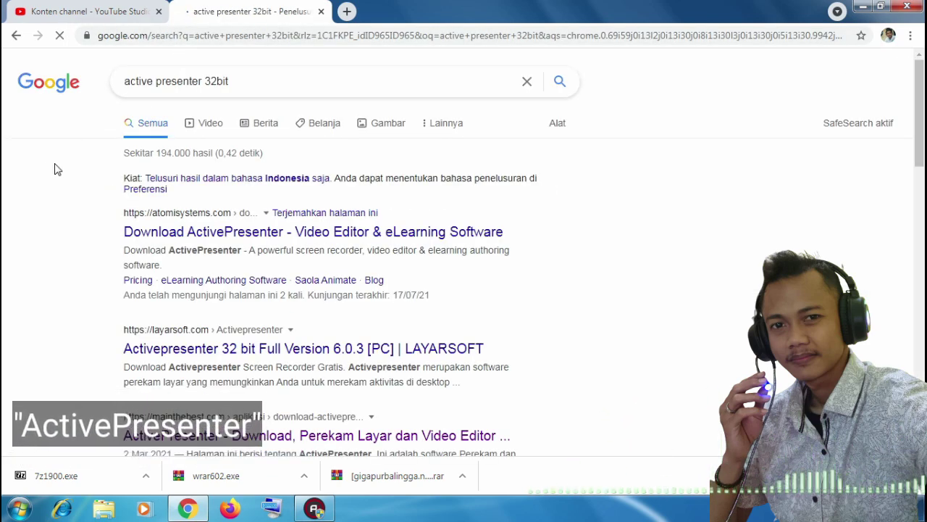
Step: Download the 32-bit ActivePresenter installer from the mainthebest.com result, closing the download tab and minimizing the browser once it starts
scroll(56, 168, "down", 2)
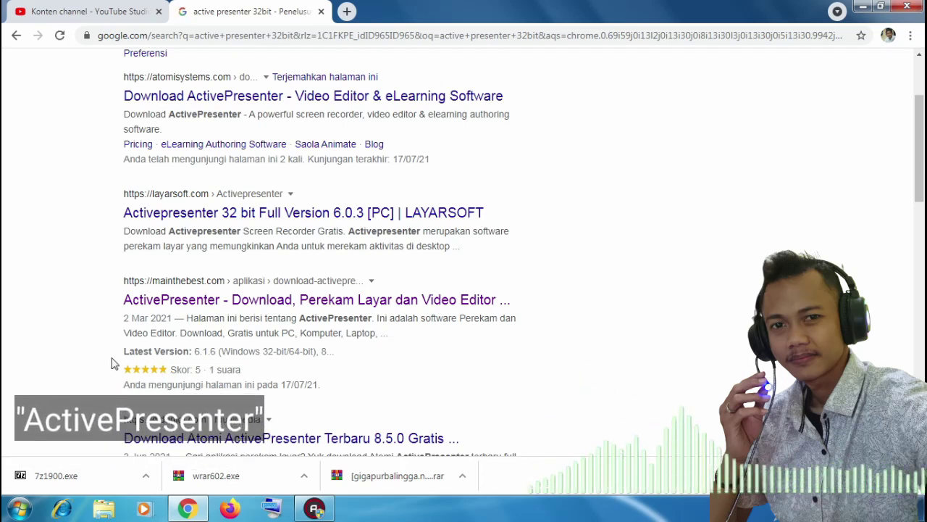
left_click(259, 304)
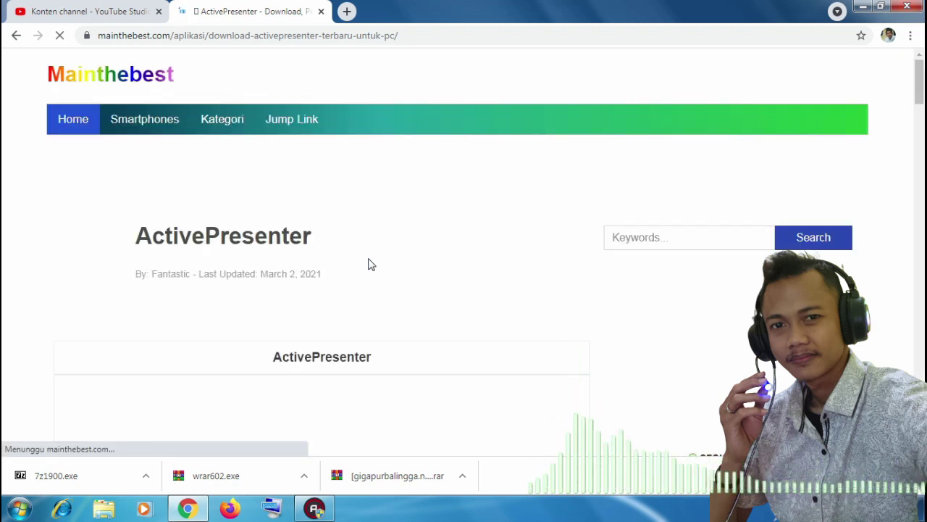
scroll(368, 264, "down", 5)
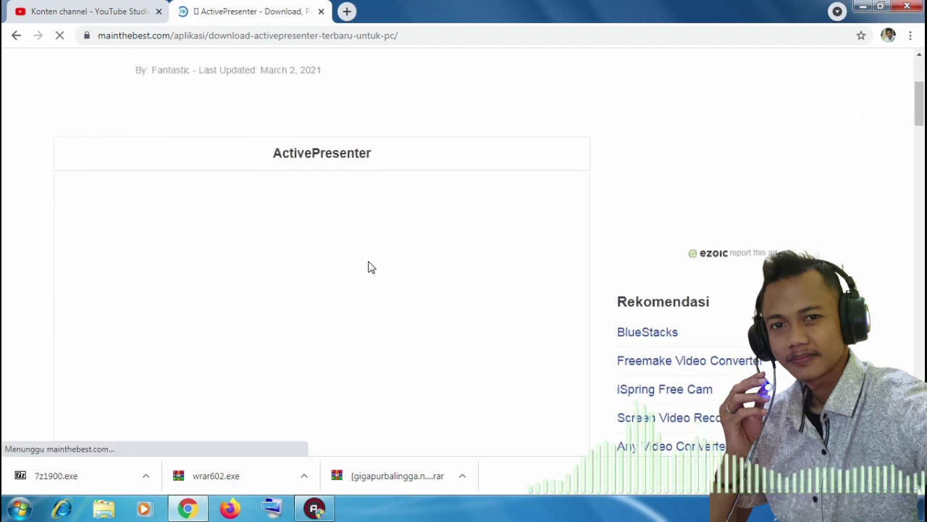
scroll(368, 267, "down", 6)
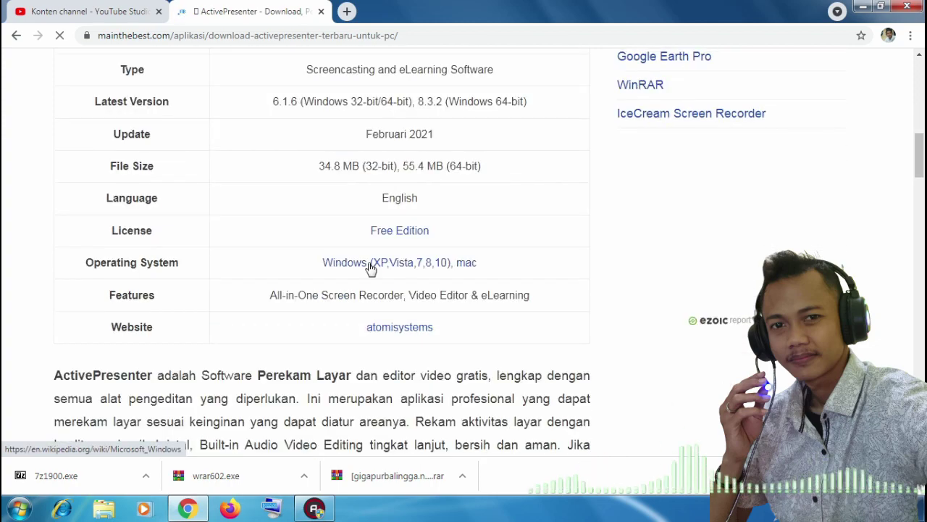
scroll(370, 268, "down", 7)
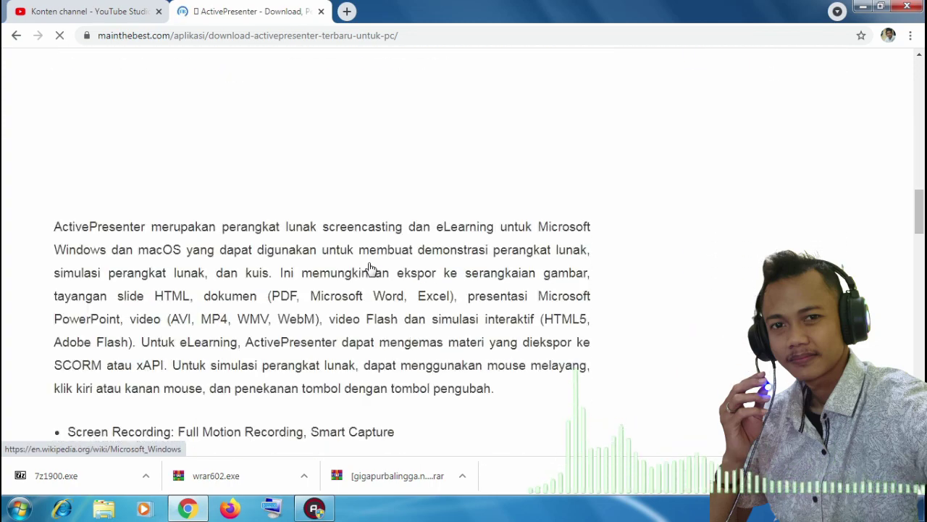
scroll(370, 268, "down", 7)
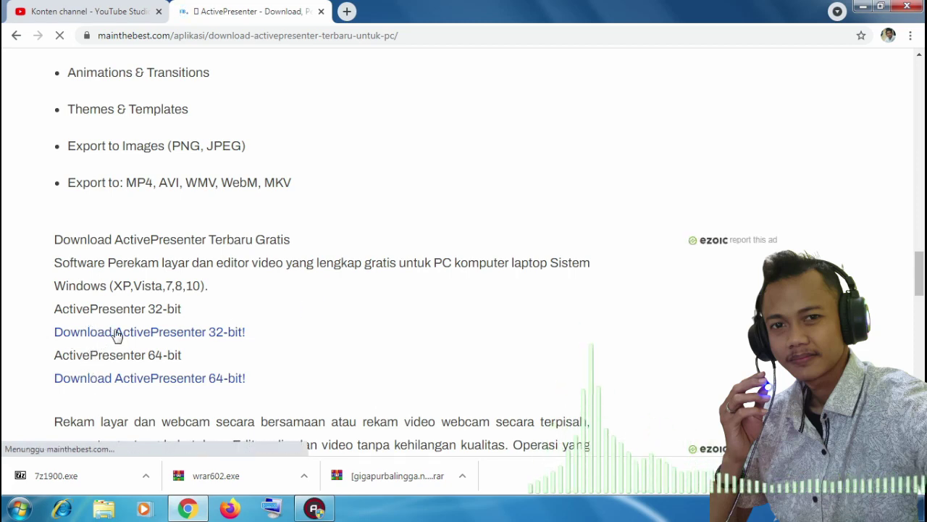
left_click(116, 335)
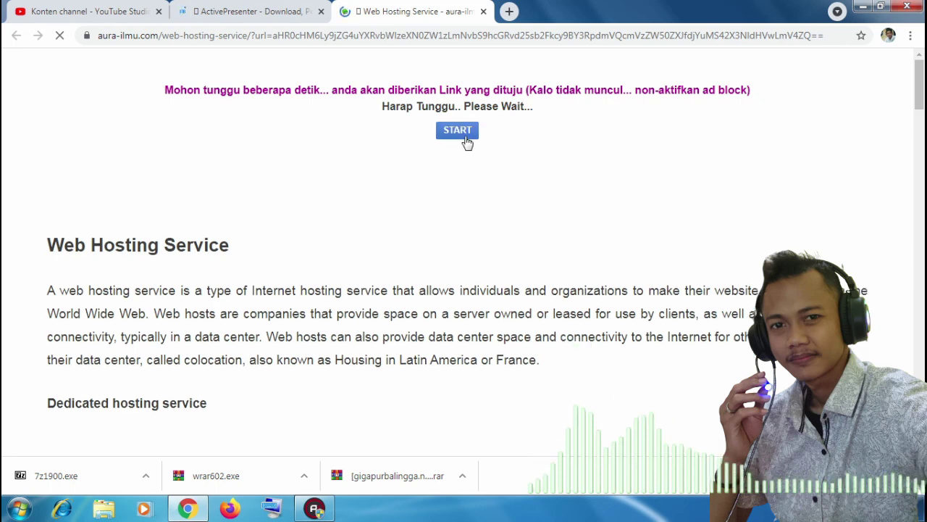
left_click(464, 133)
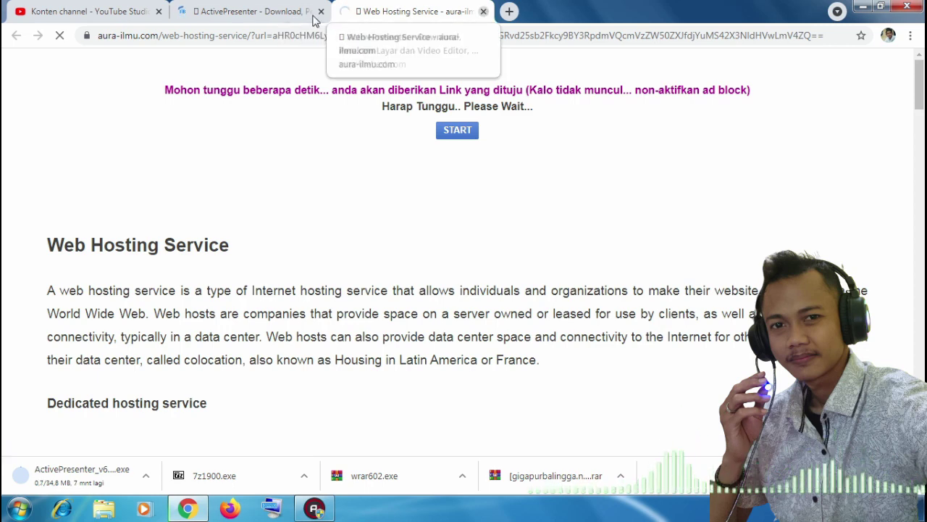
left_click(484, 11)
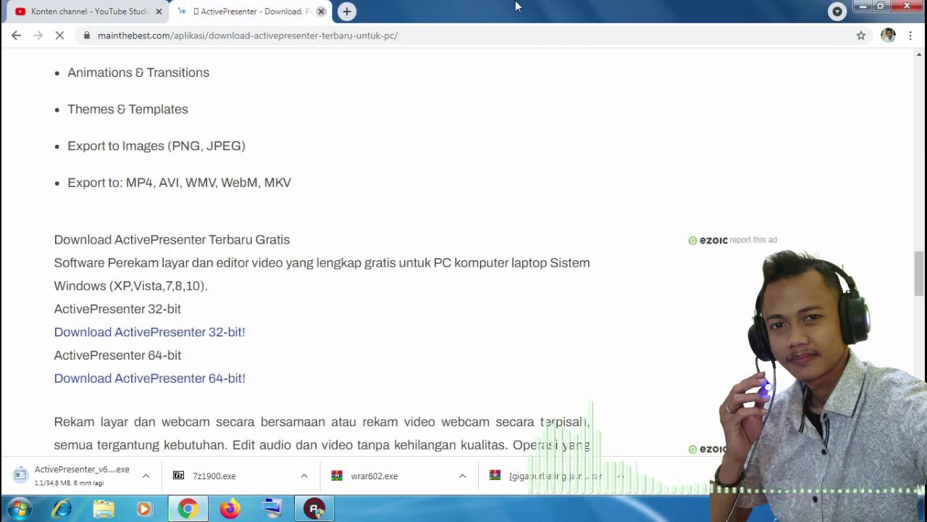
left_click(862, 7)
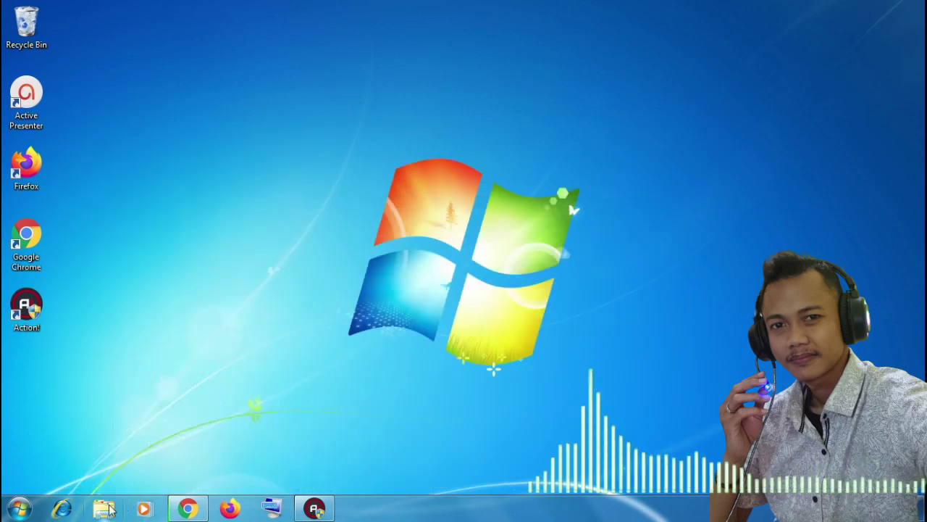
Step: Launch ActivePresenter from the desktop and create a new capture project named hdhdhdhdh with the Record Movie/Streaming Video profile
right_click(33, 102)
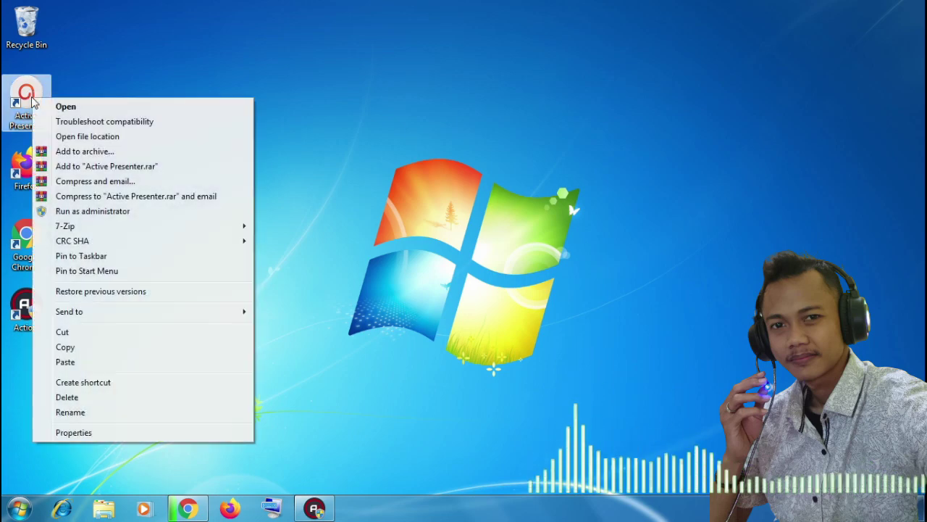
left_click(96, 108)
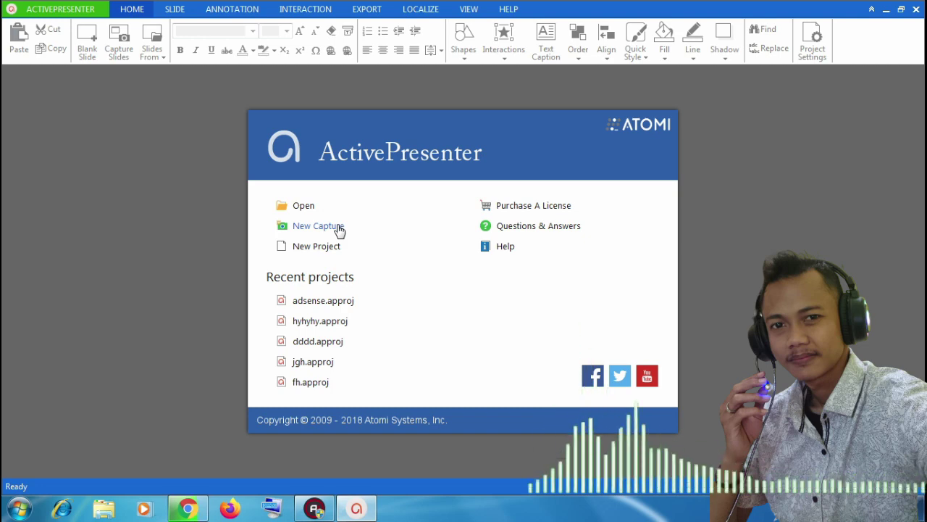
left_click(339, 230)
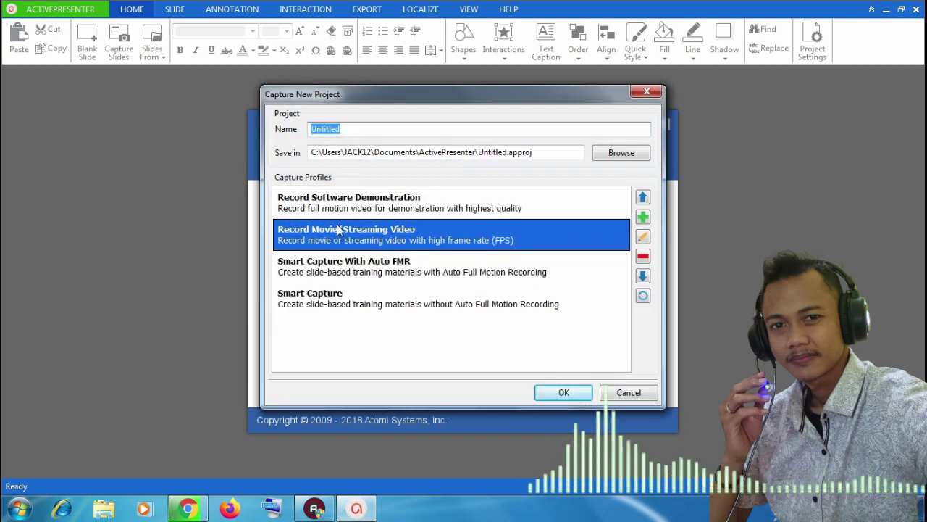
type("hdhdhdhdh")
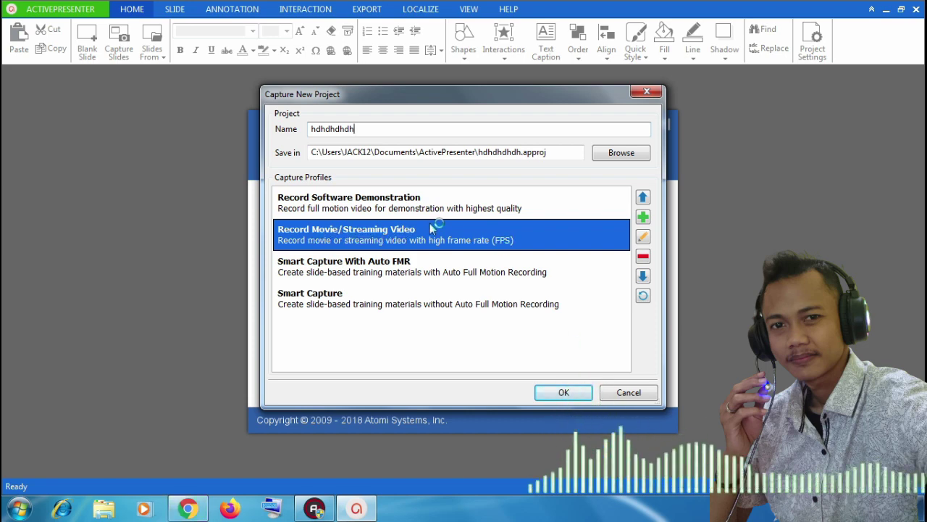
left_click(564, 391)
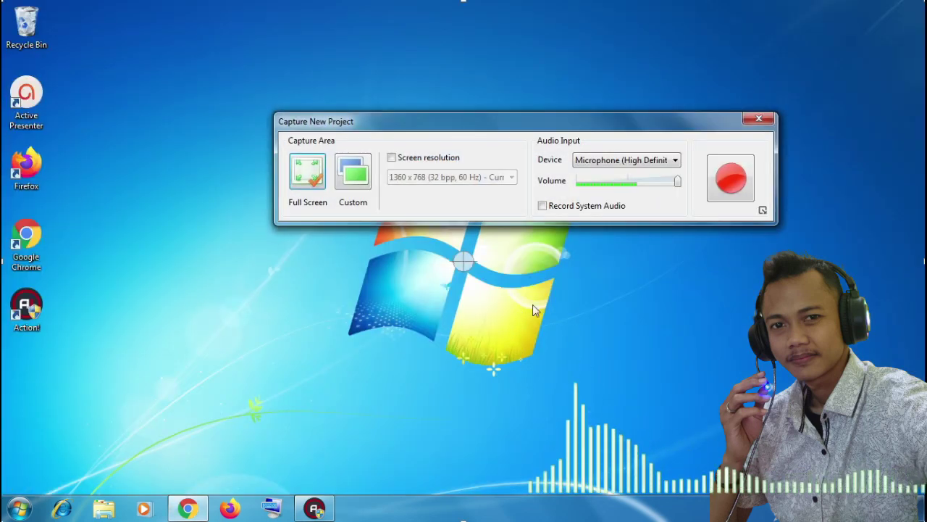
Step: Keep the High Definition microphone as the audio input device and enable recording of system audio
left_click(663, 163)
left_click(666, 162)
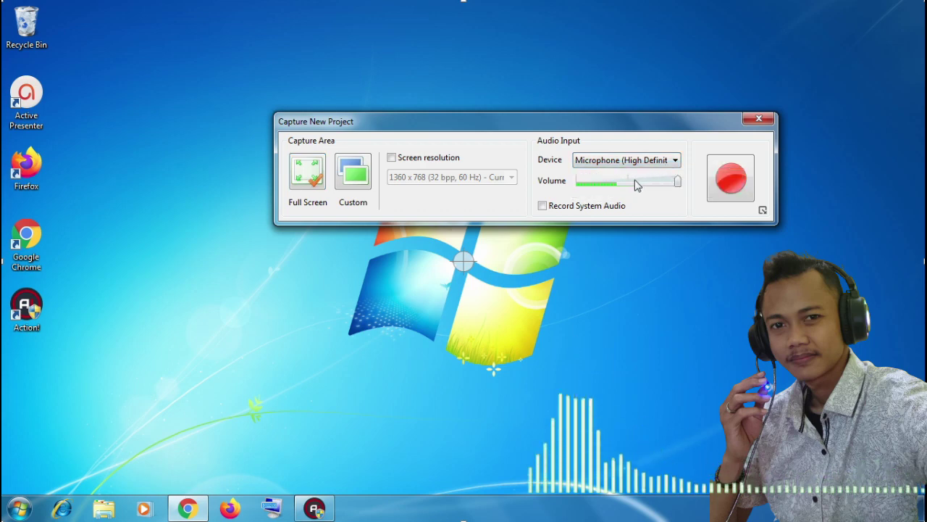
left_click(544, 207)
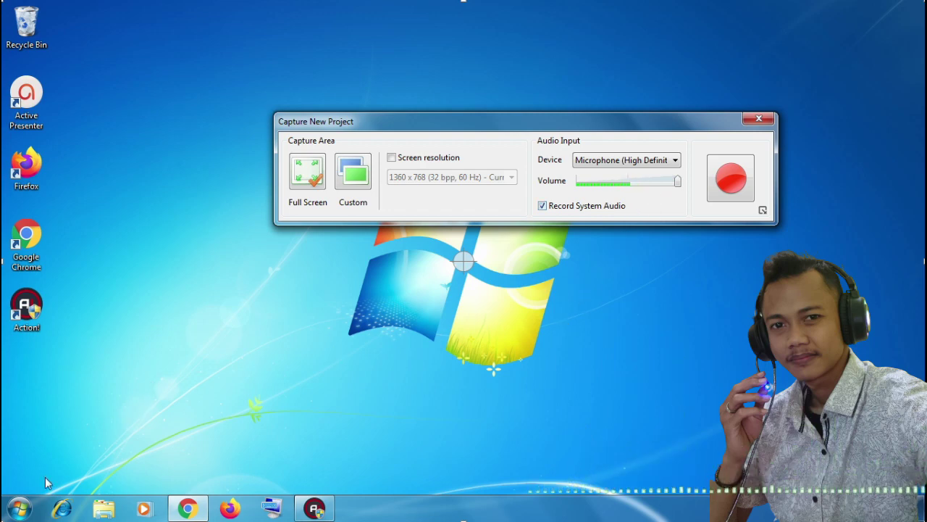
Step: Open the Windows list of audio recording devices under Hardware and Sound, moving the capture window out of the way
left_click(18, 509)
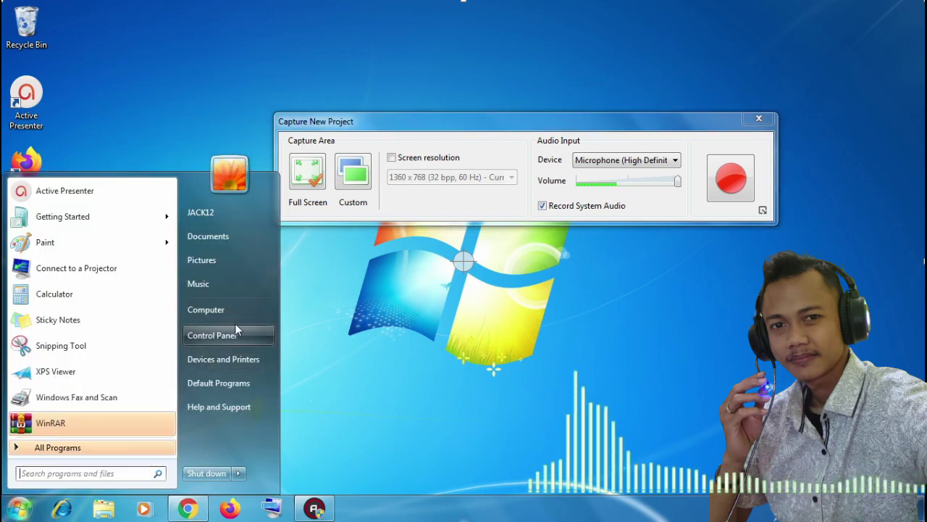
left_click(212, 335)
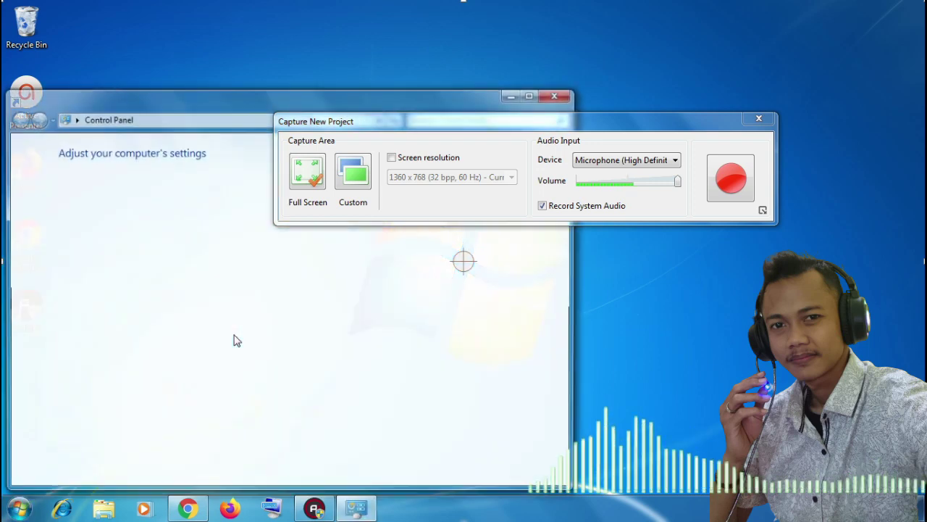
left_click(128, 284)
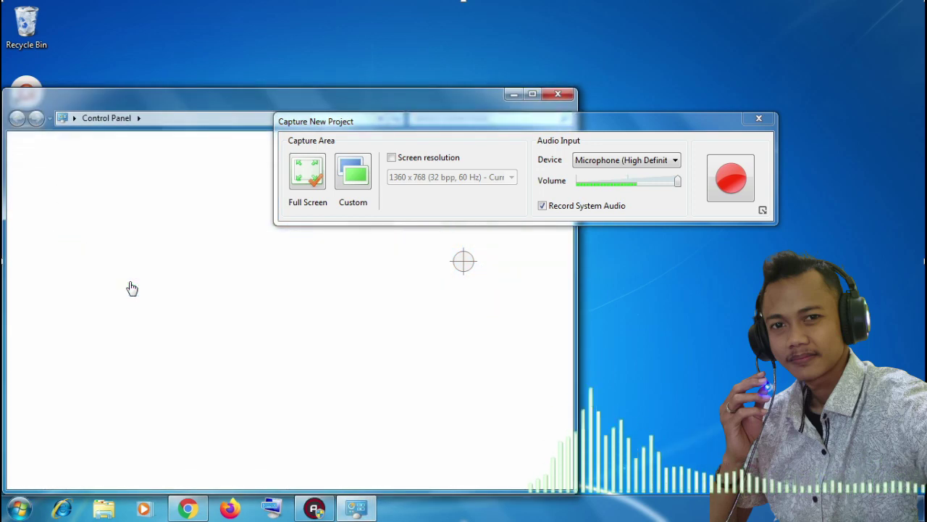
left_click_drag(654, 116, 664, 27)
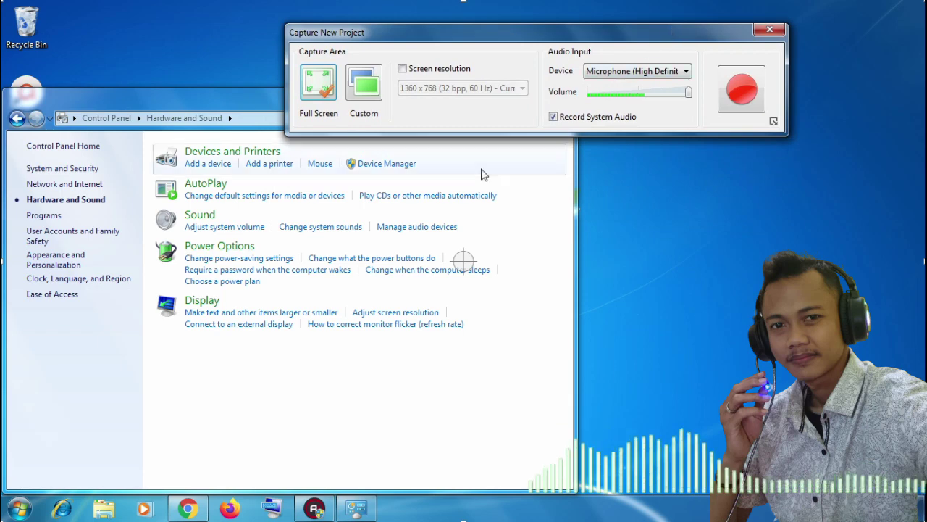
left_click(405, 230)
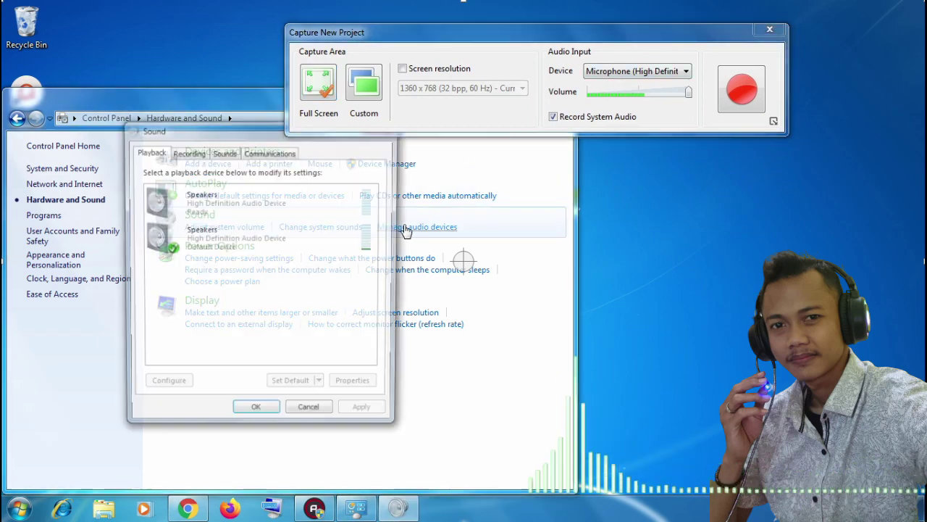
left_click(187, 152)
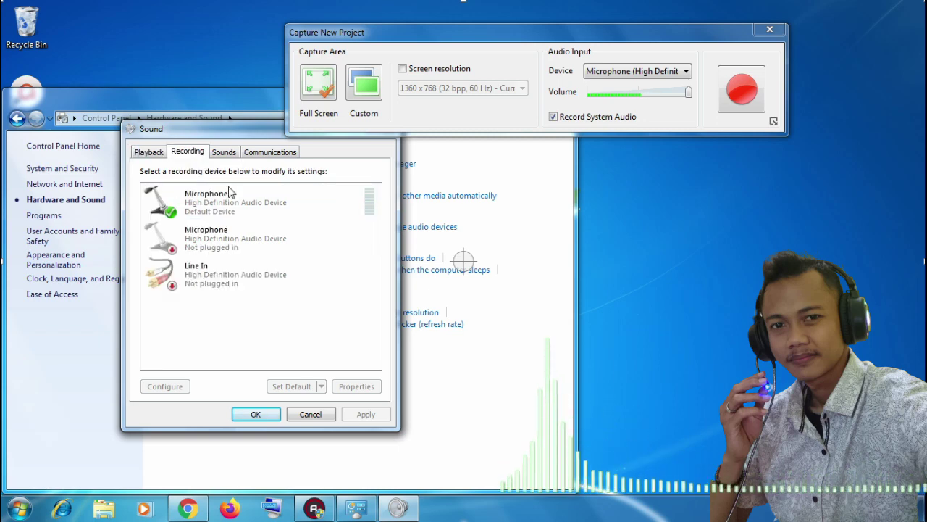
Step: Open the default microphone's properties and examine its Listen and Levels settings
left_click(244, 204)
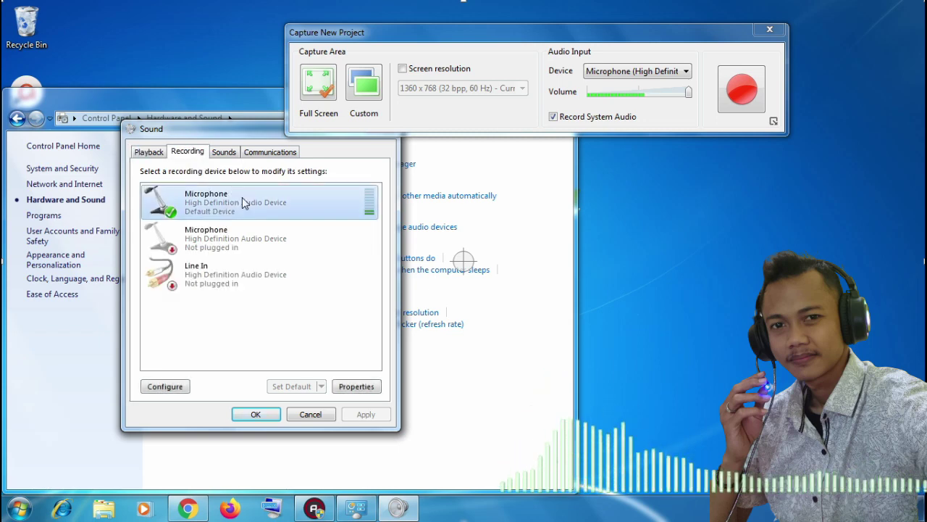
left_click(356, 385)
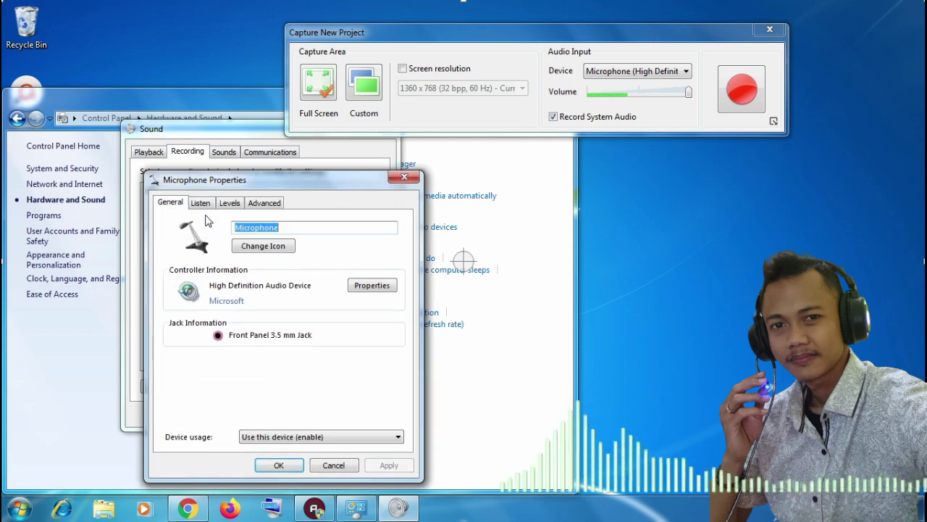
left_click(212, 204)
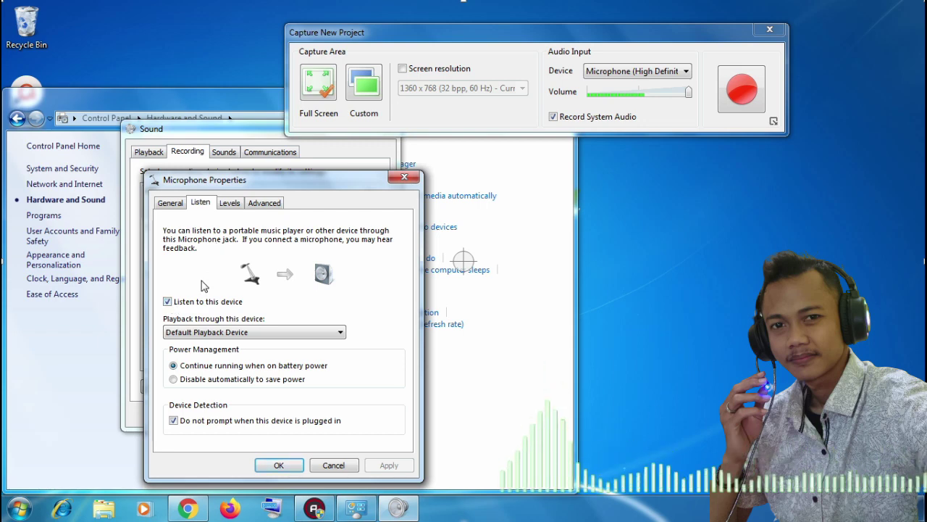
left_click(230, 203)
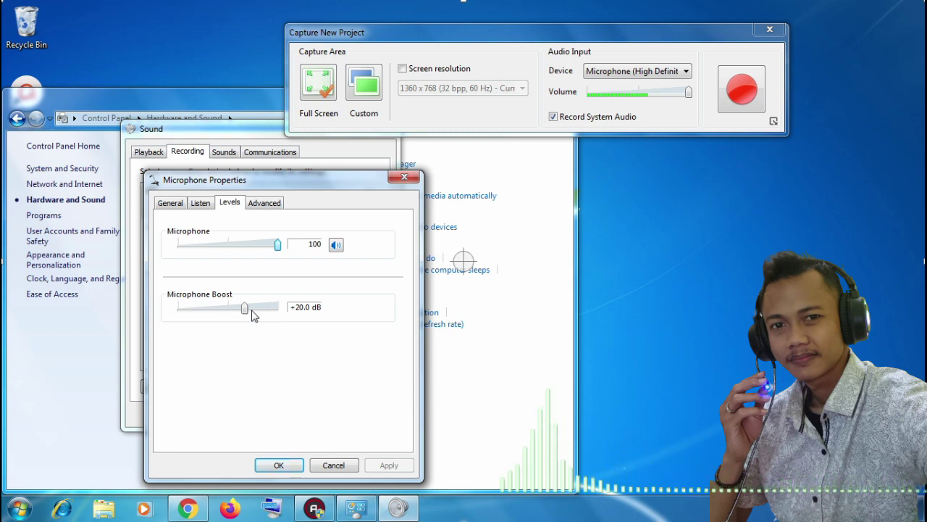
Step: Accept the microphone properties and the sound settings, and close the Hardware and Sound window
left_click(282, 469)
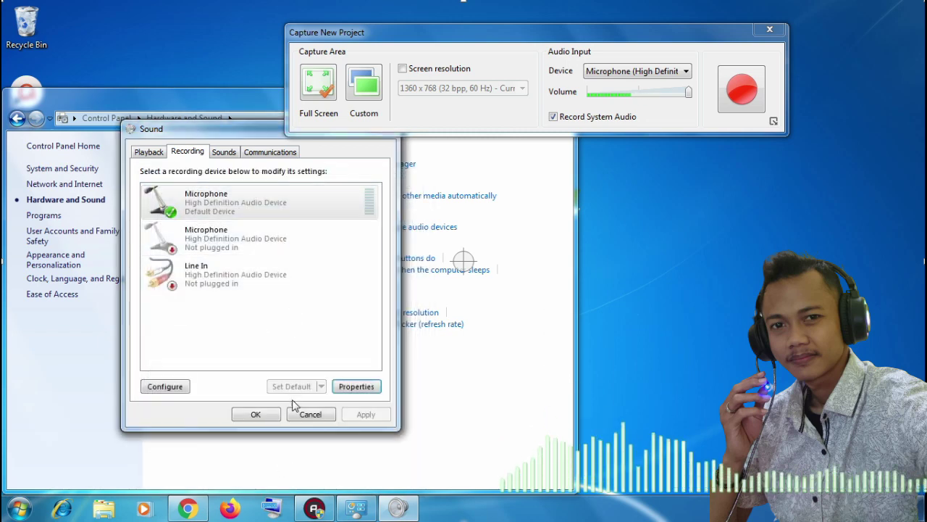
left_click(257, 414)
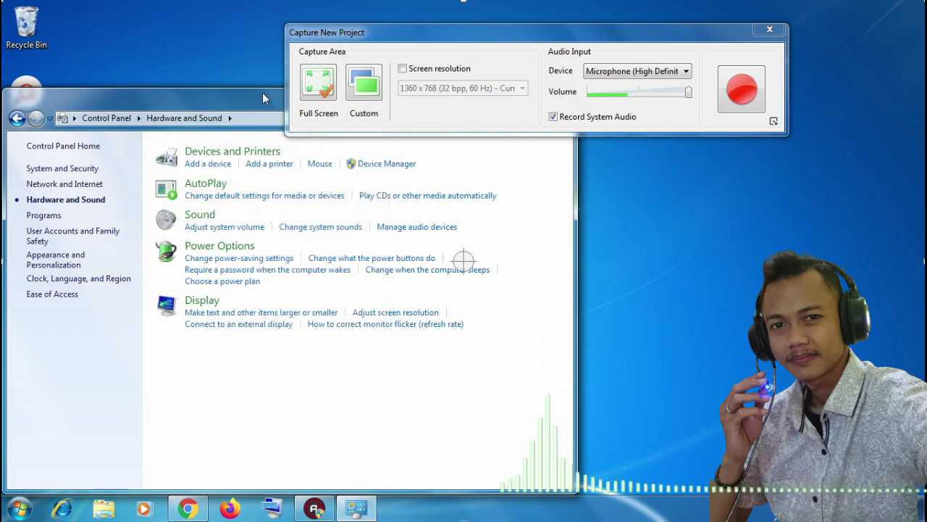
left_click_drag(225, 91, 246, 183)
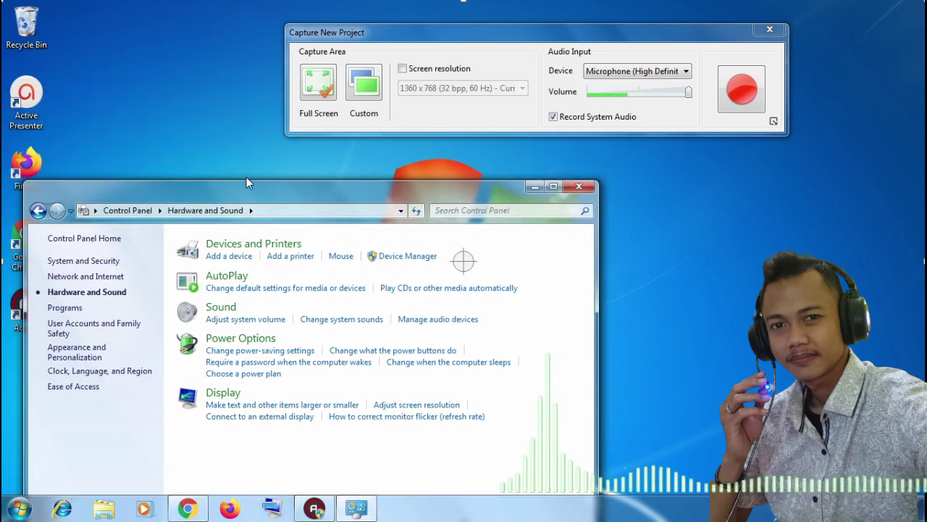
left_click(579, 187)
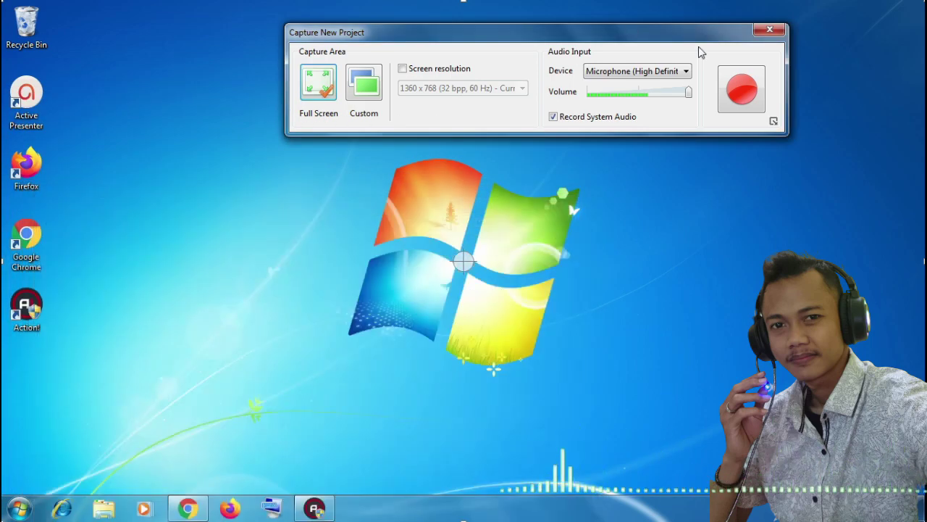
Step: Start the full-screen recording and capture a short demo of opening, restoring, moving and closing the Computer window
left_click(750, 93)
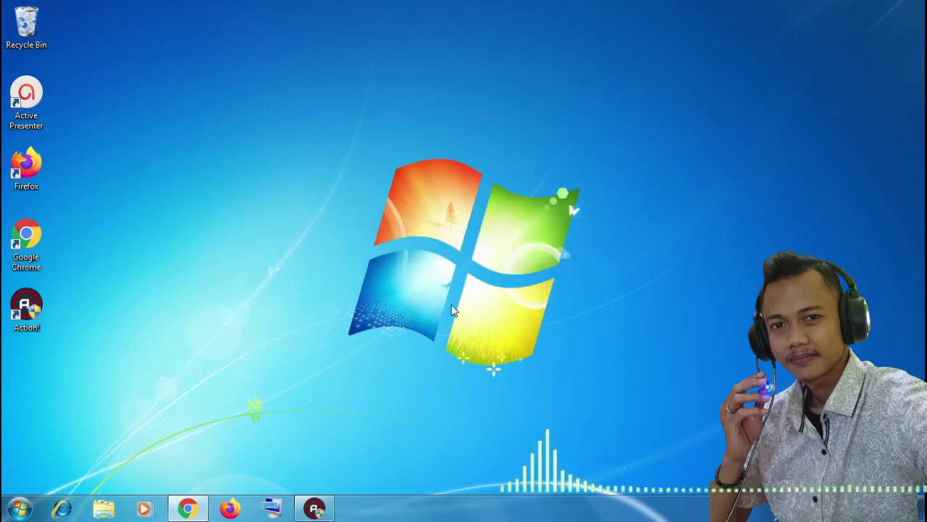
left_click(20, 507)
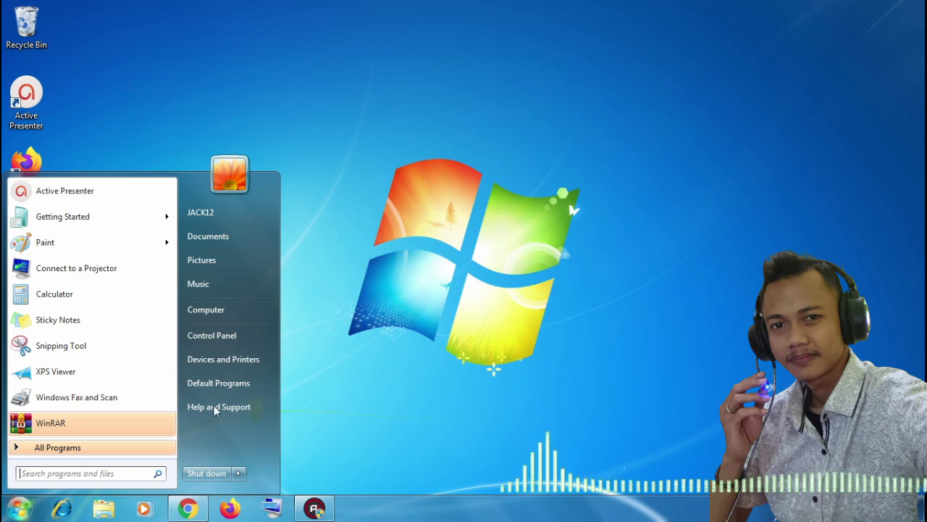
left_click(230, 319)
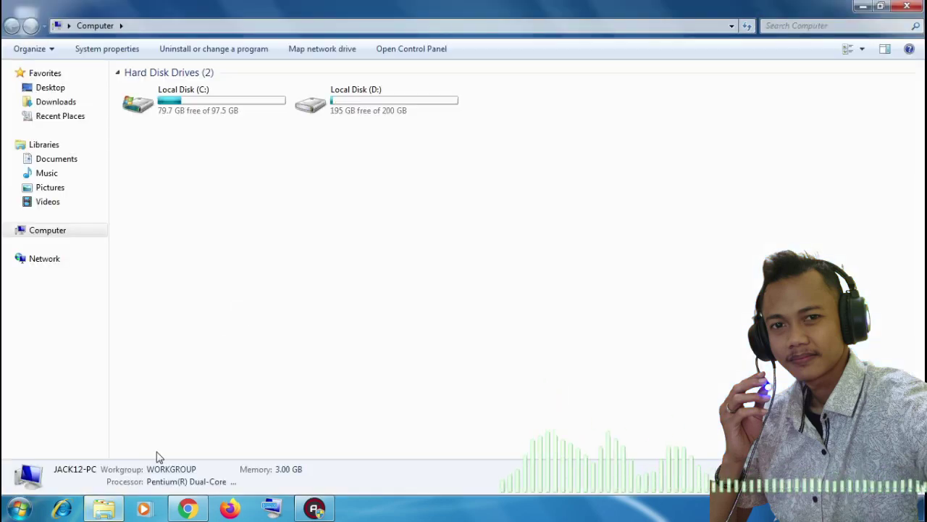
double_click(621, 10)
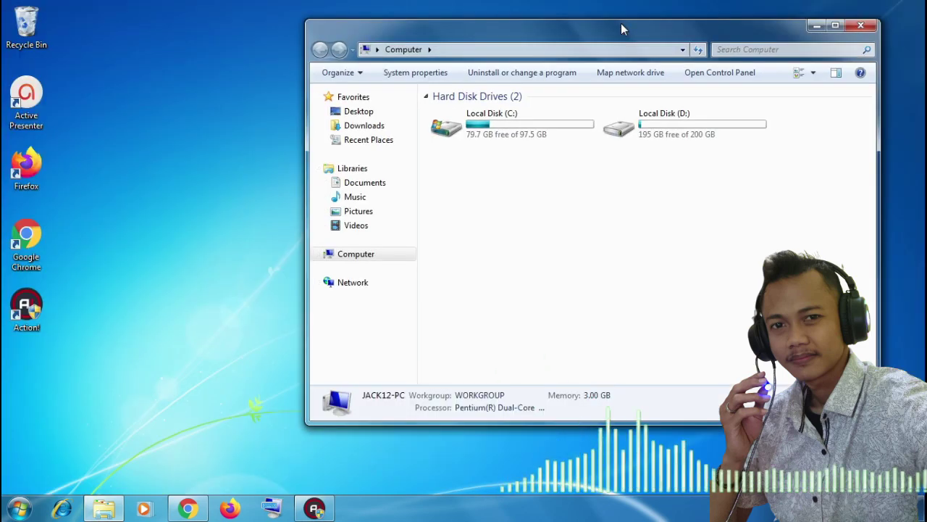
left_click_drag(620, 26, 567, 38)
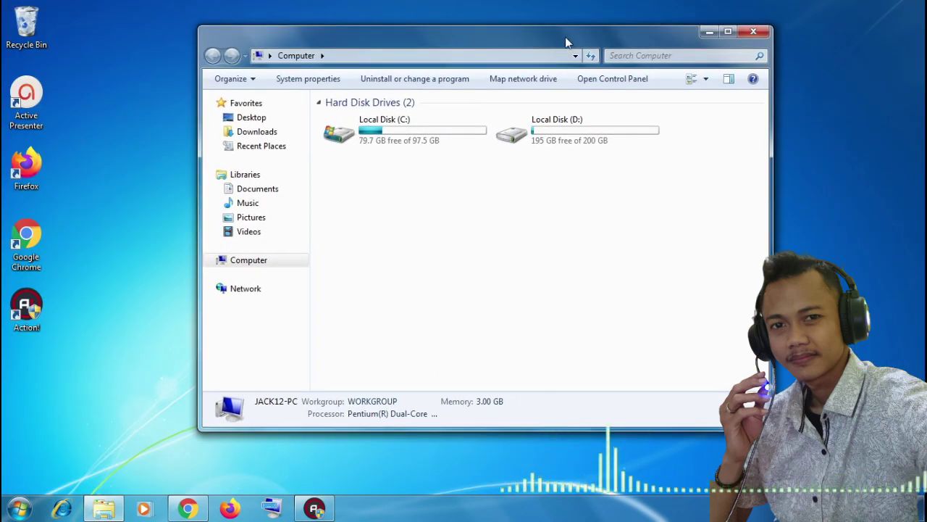
left_click(752, 33)
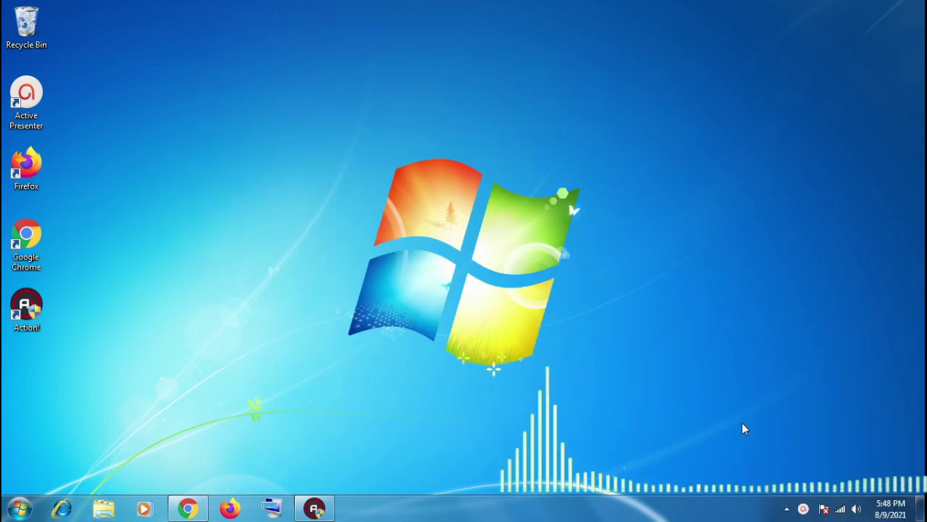
Step: Stop the ActivePresenter recording and preview the first few seconds of the captured slide on the timeline
left_click(803, 509)
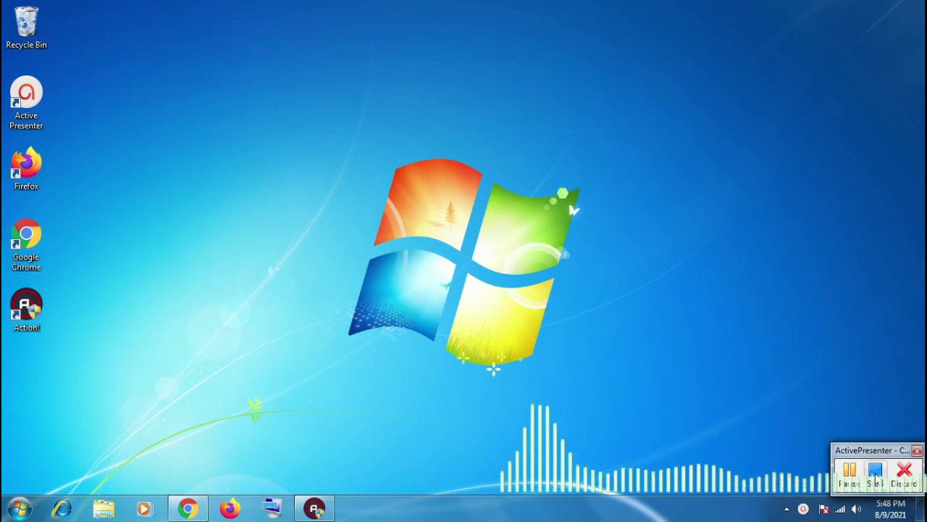
left_click(876, 475)
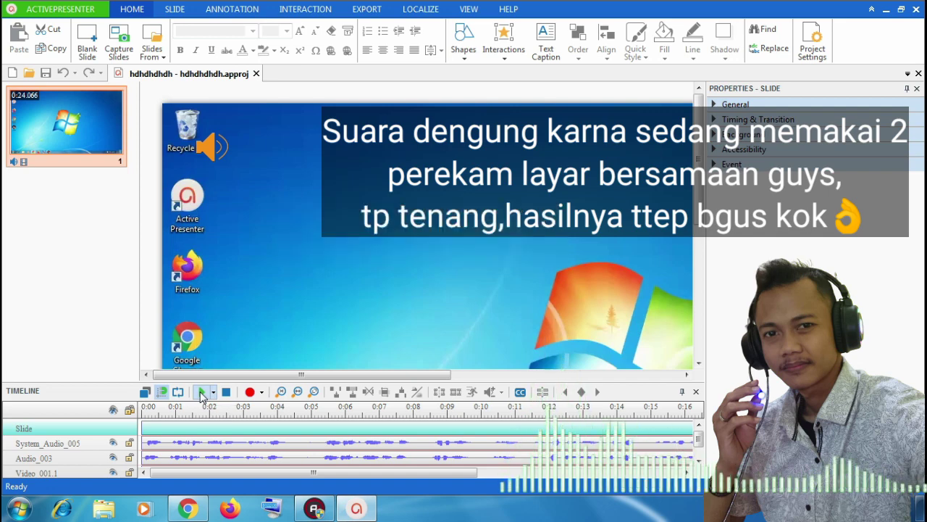
left_click(202, 392)
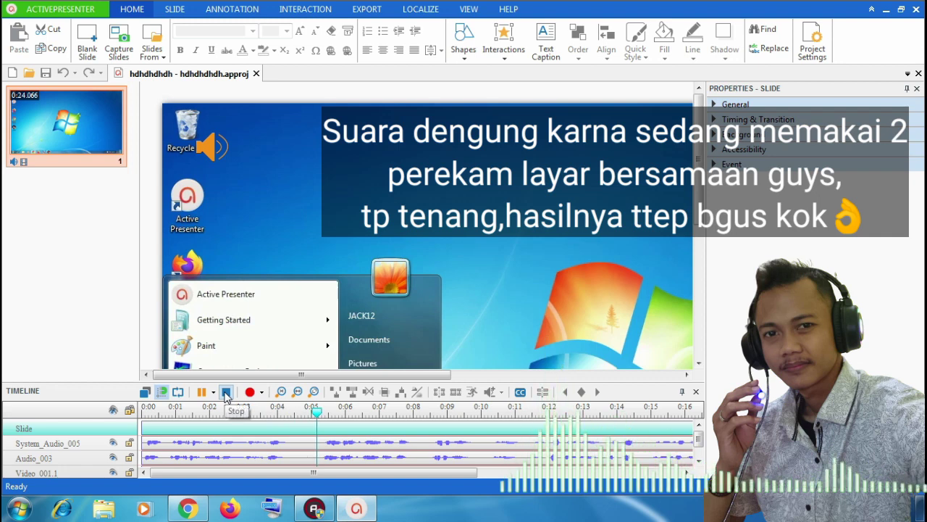
left_click(226, 393)
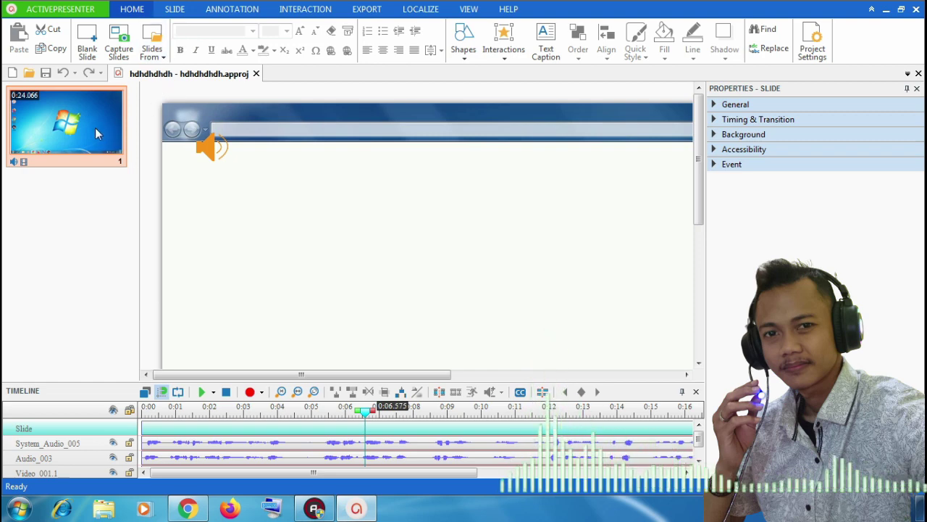
Step: Export the project with audio as an MP4 video using the default settings, and decline viewing the output
left_click(366, 10)
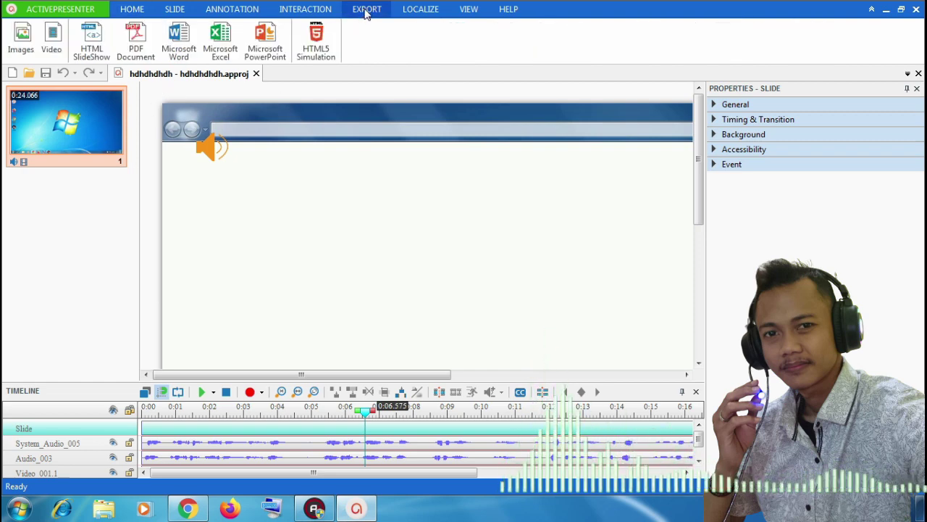
left_click(53, 36)
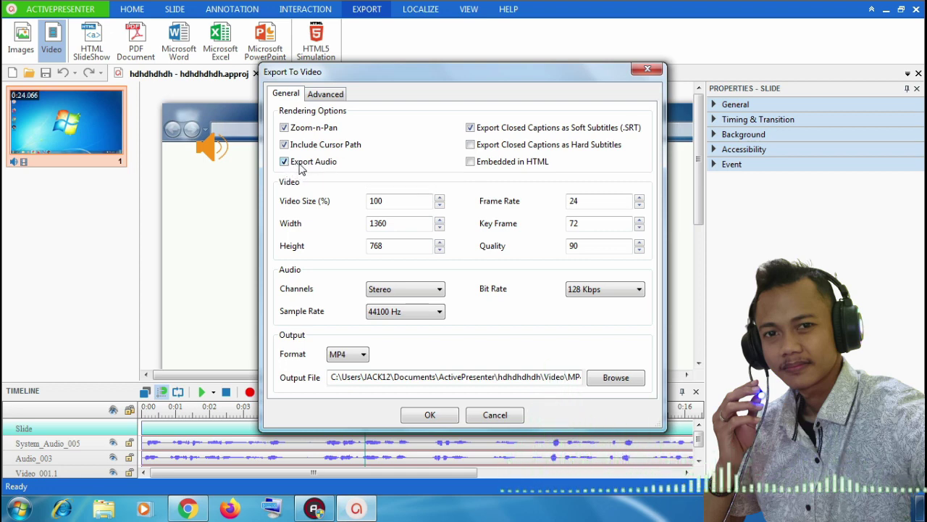
left_click(432, 415)
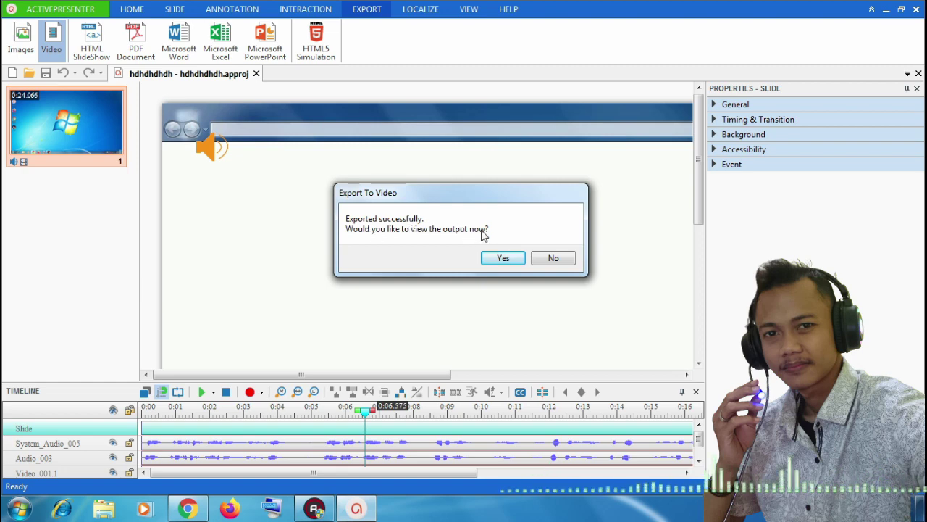
left_click(552, 258)
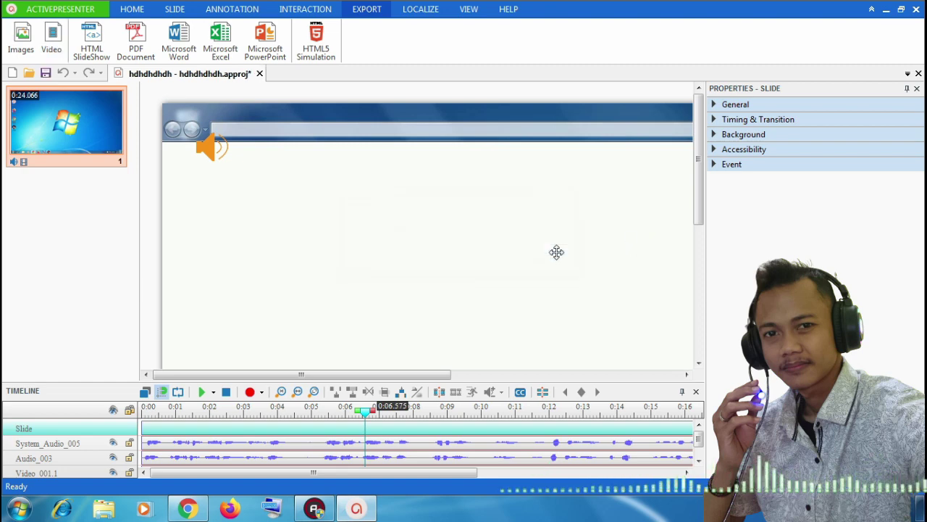
Step: Close ActivePresenter without saving the changes to hdhdhdhdh.approj
left_click_drag(753, 11, 702, 42)
left_click(865, 40)
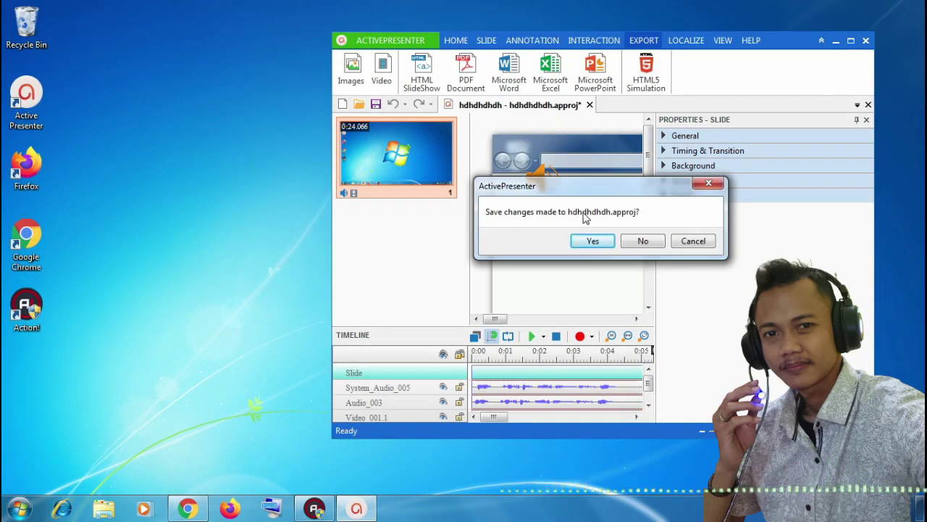
left_click(645, 241)
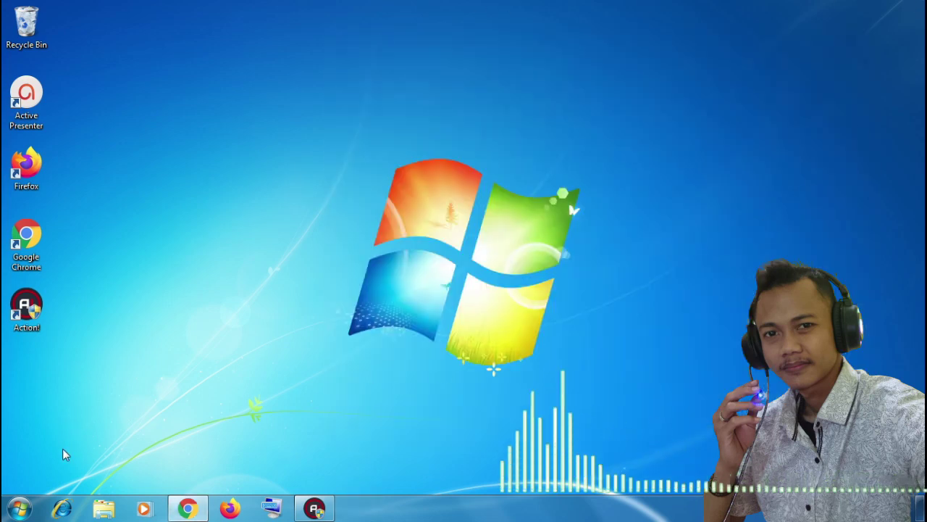
Step: Open the ActivePresenter folder of the Documents library in a maximized Windows Explorer window
left_click(104, 508)
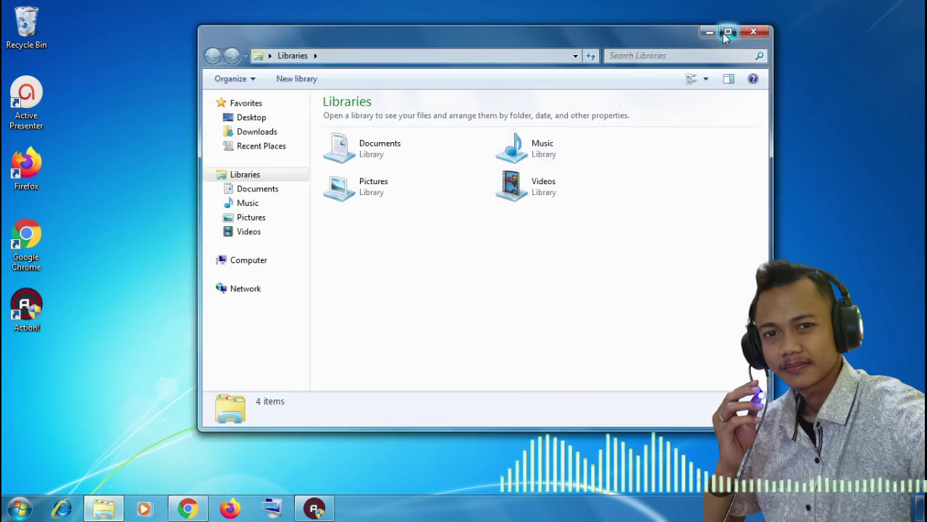
left_click(727, 32)
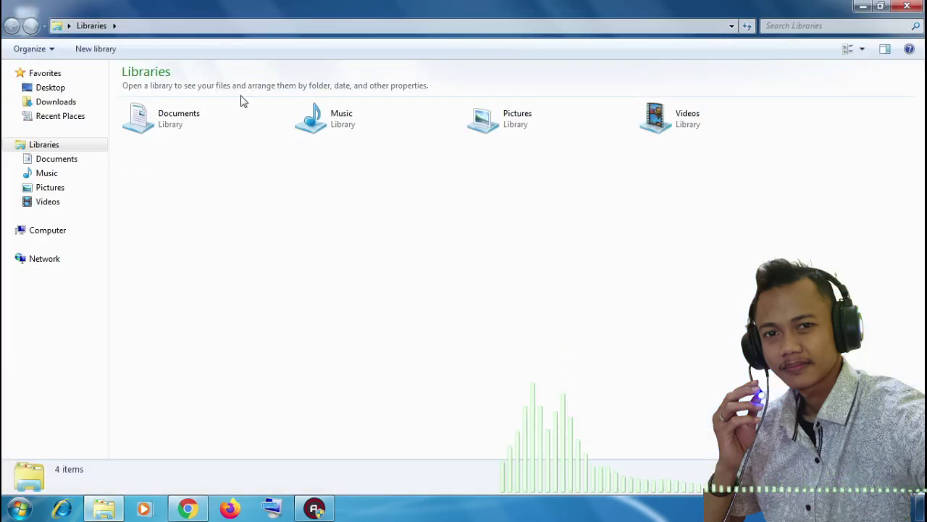
left_click(57, 158)
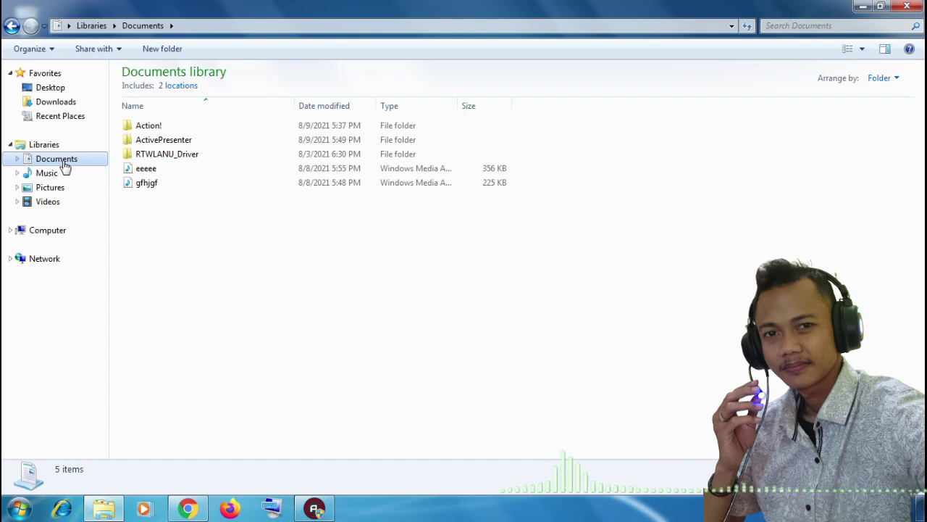
left_click(174, 144)
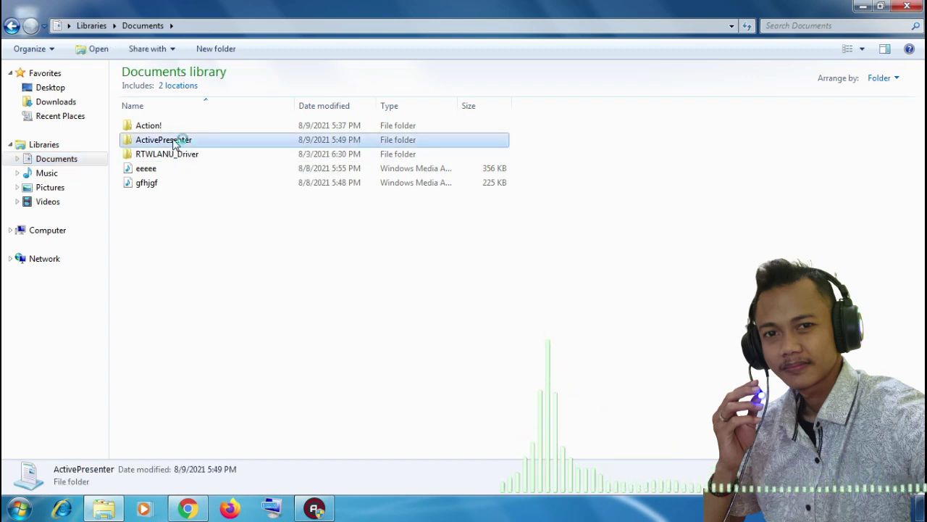
double_click(174, 144)
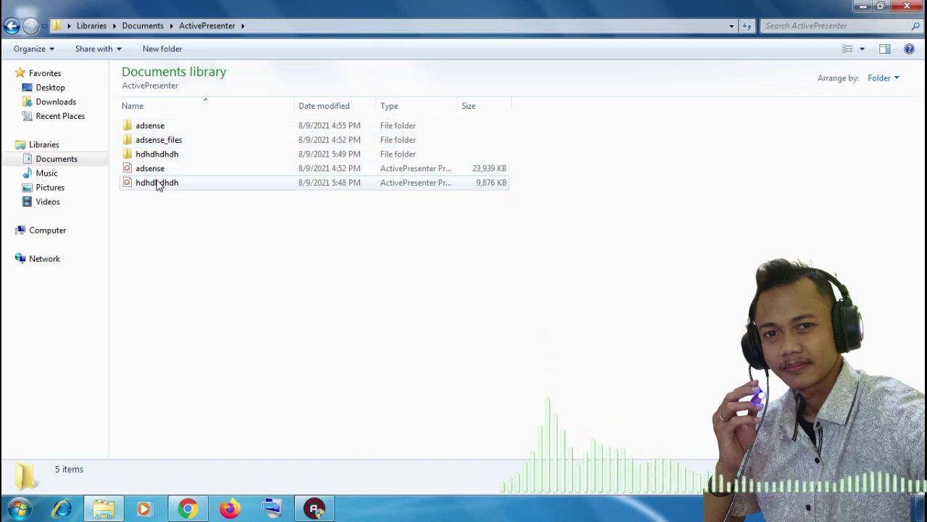
Step: Look through the contents of the adsense_files and hdhdhdhdh folders, returning to the ActivePresenter folder after each
double_click(171, 141)
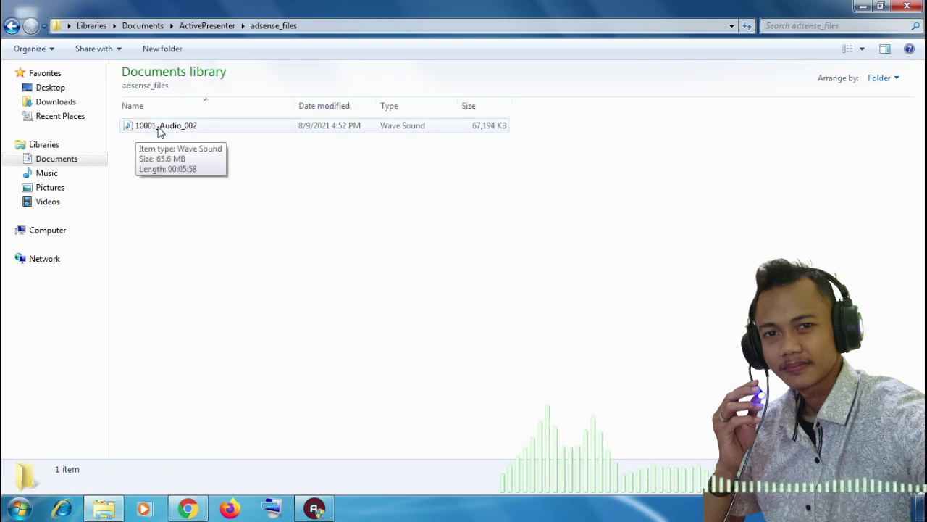
left_click(12, 26)
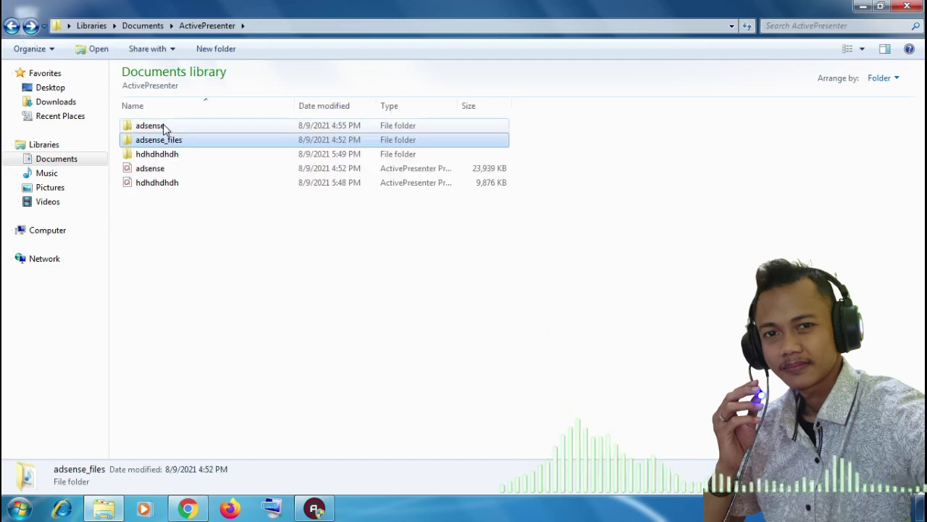
left_click(167, 159)
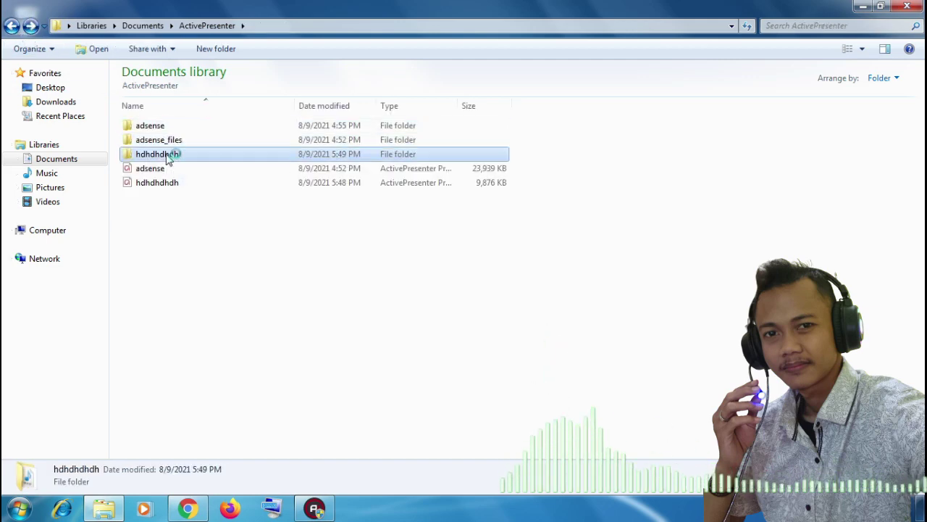
double_click(167, 159)
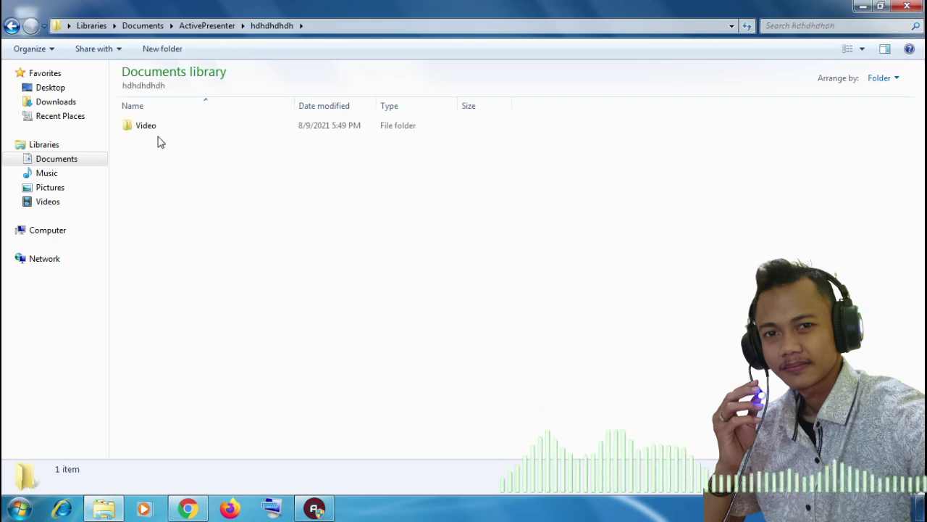
left_click(11, 25)
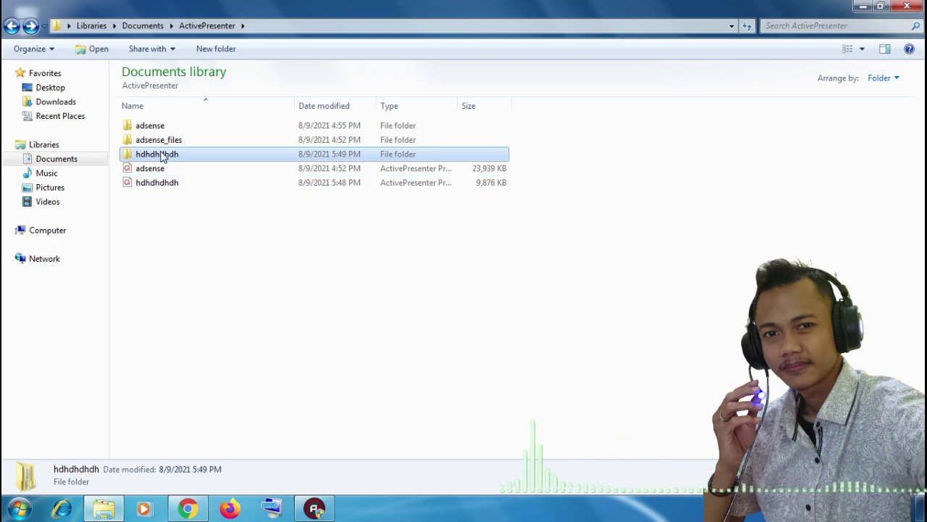
Step: Open the MP4 folder within the Video folder of the hdhdhdhdh project
double_click(163, 155)
left_click(145, 128)
double_click(145, 128)
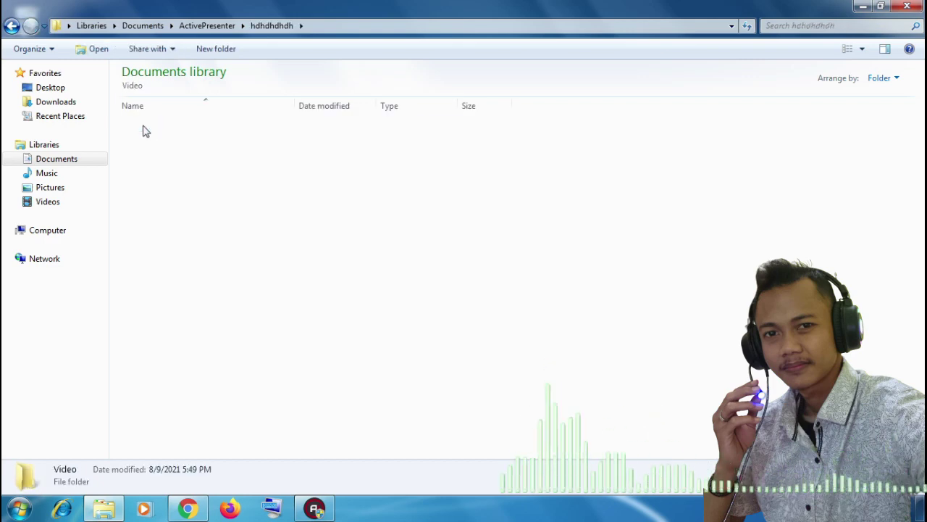
left_click(145, 128)
double_click(145, 128)
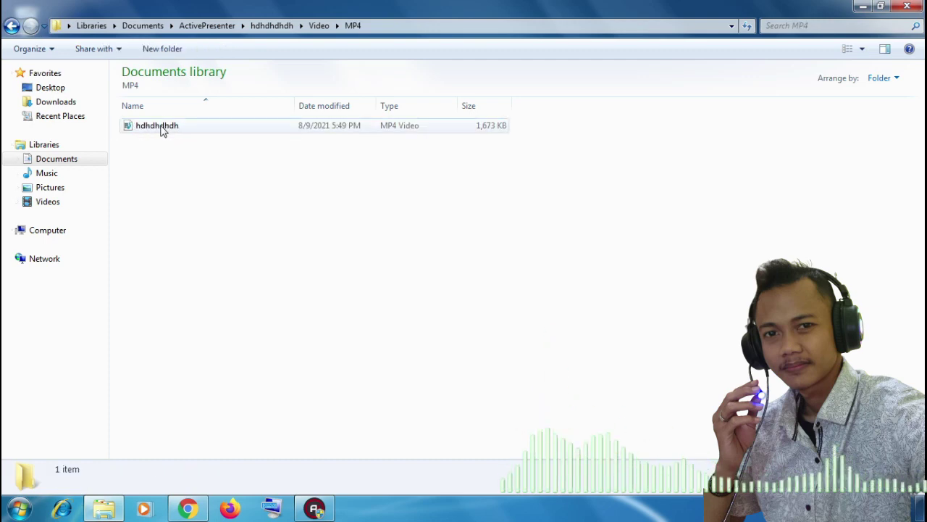
Step: Play the exported hdhdhdhdh video for a few seconds and close the media player
left_click(163, 128)
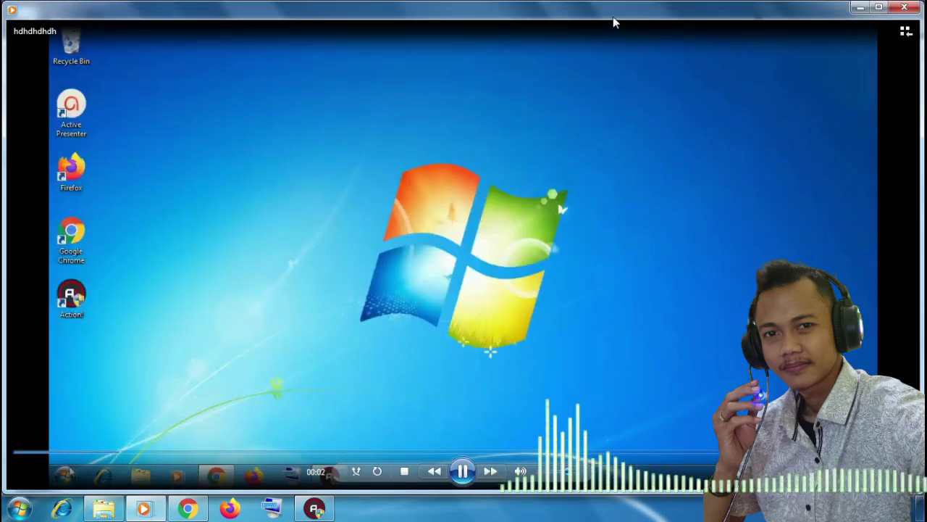
left_click(462, 473)
left_click_drag(616, 16, 497, 36)
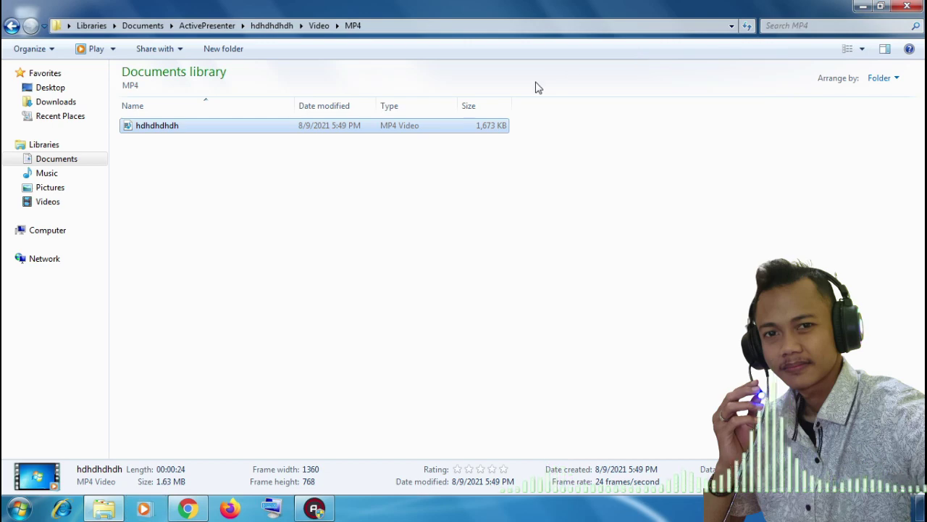
Step: Restore the Explorer window to its smaller size and close it, and refresh the desktop
double_click(654, 7)
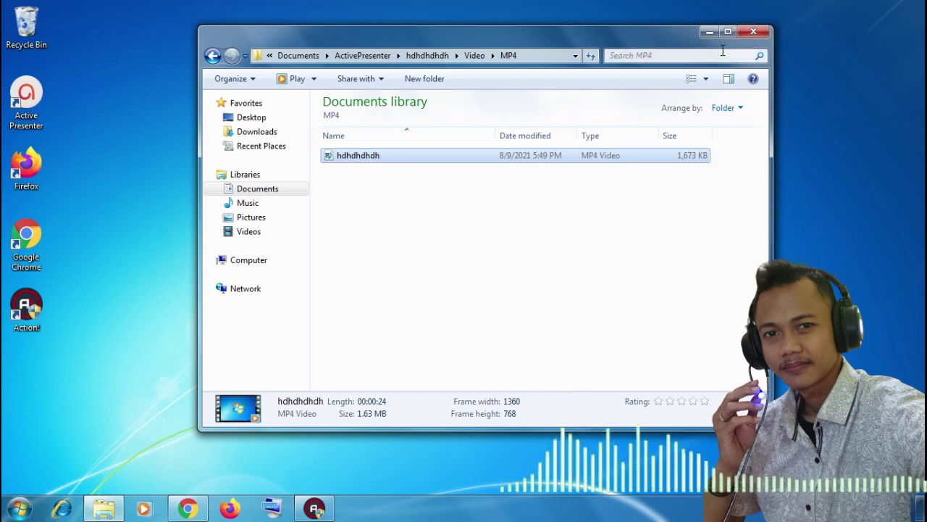
left_click(753, 31)
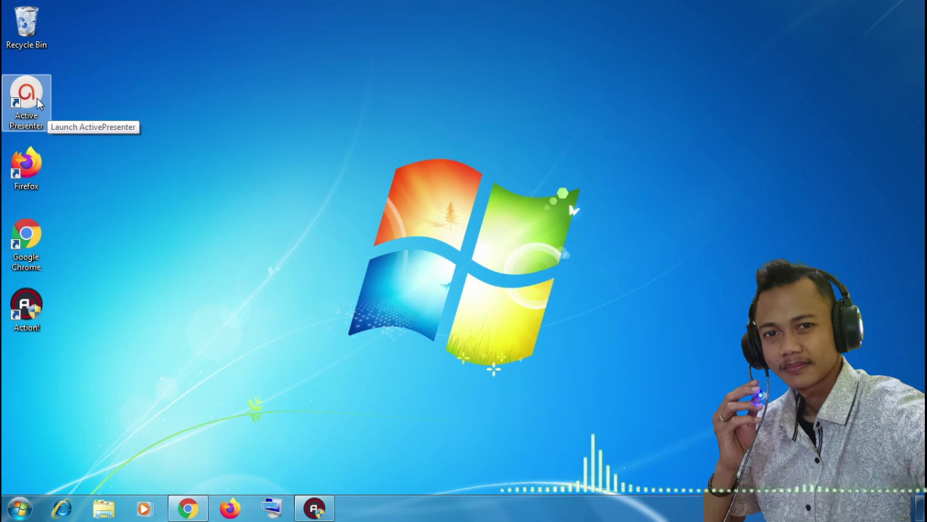
right_click(185, 98)
left_click(226, 137)
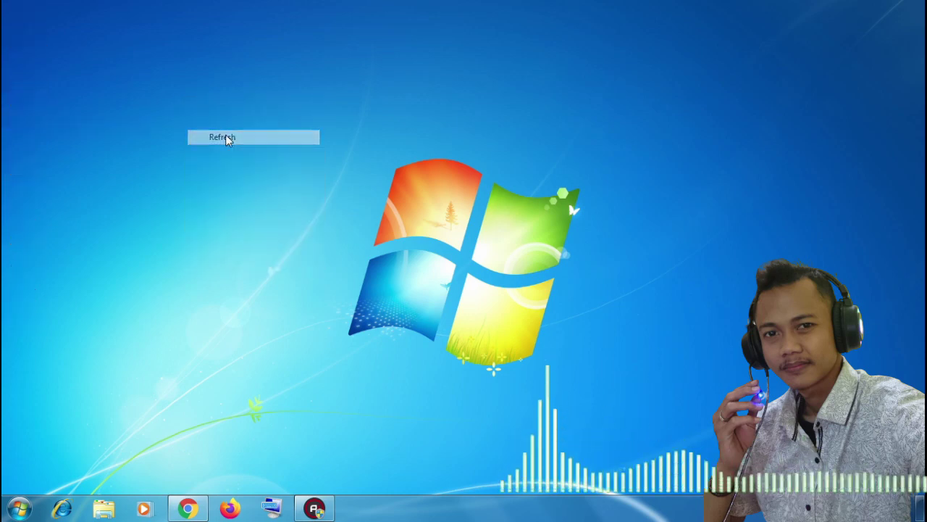